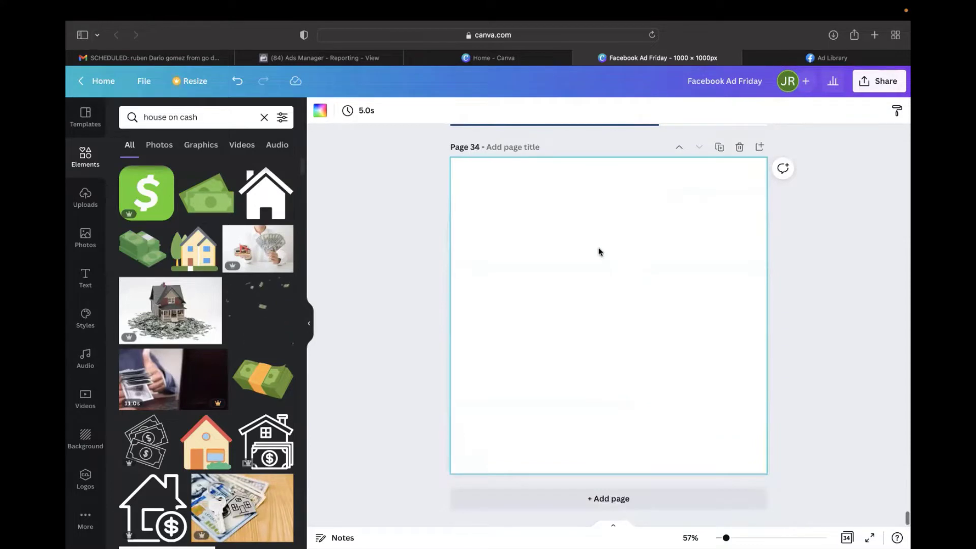
# Step: Switch to the Meta Ad Library and examine the image ads listed for "sell your house fast for cash"
pyautogui.scroll(10, 599, 211)
pyautogui.scroll(-10, 599, 211)
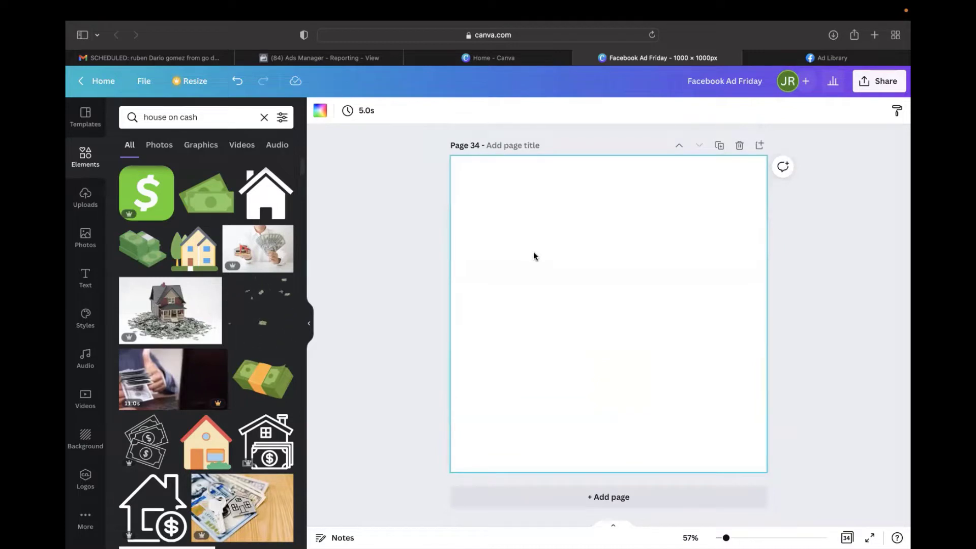
pyautogui.click(796, 60)
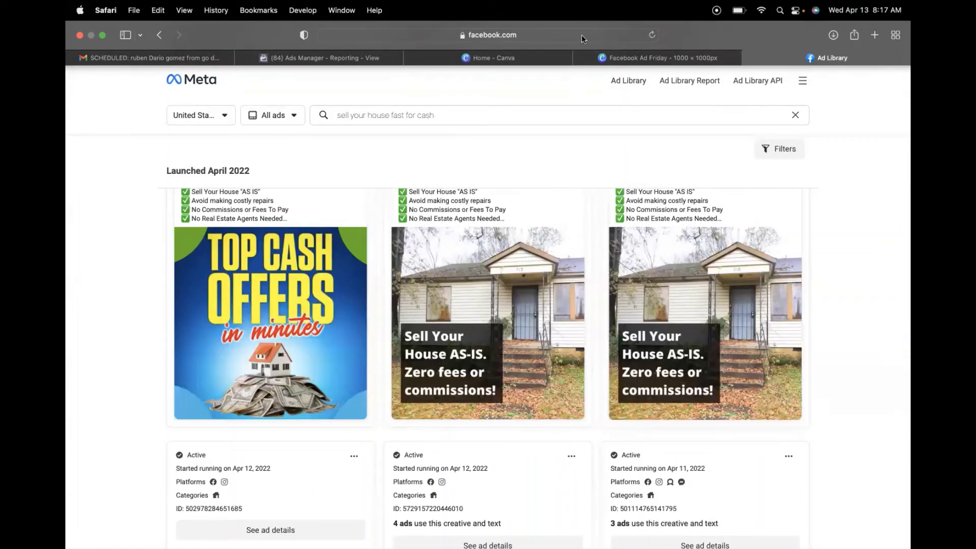
pyautogui.click(609, 41)
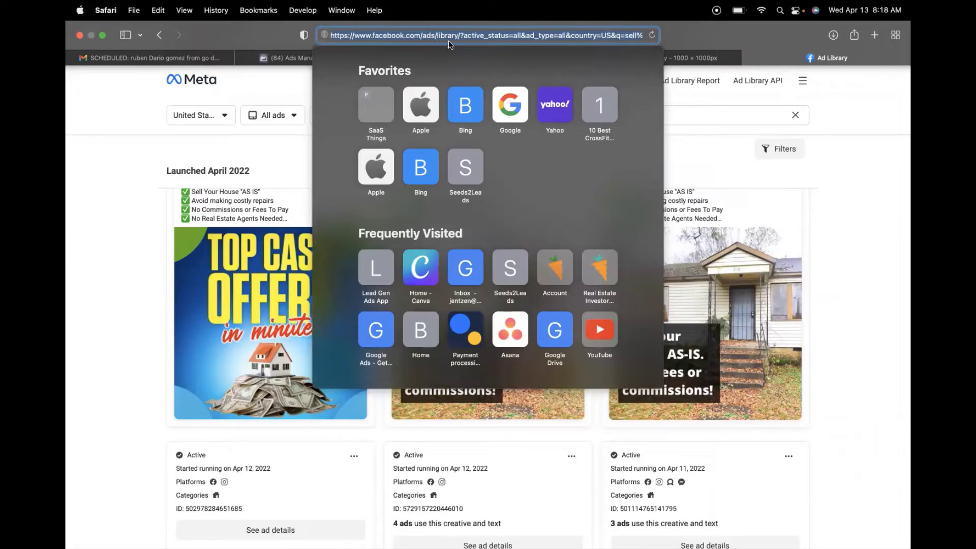
pyautogui.click(837, 113)
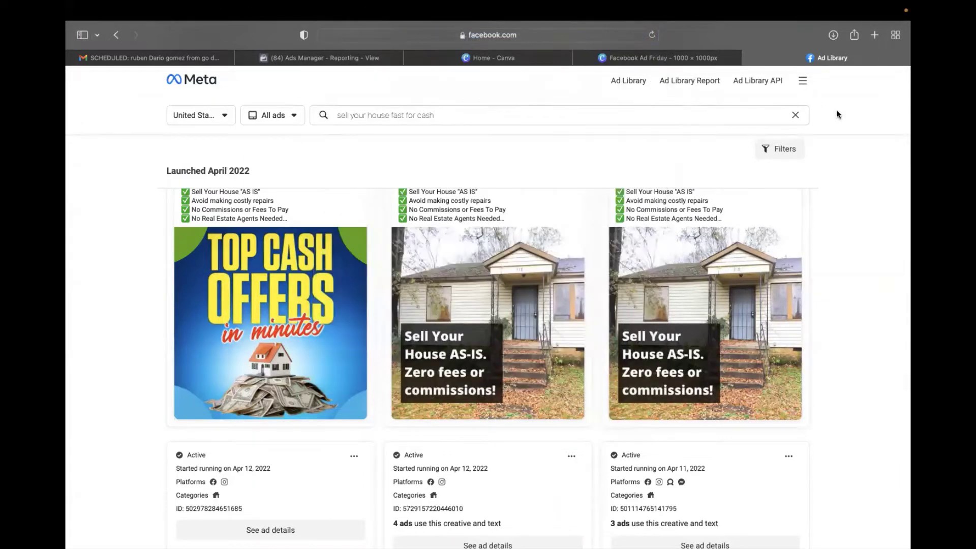
pyautogui.scroll(-6, 538, 224)
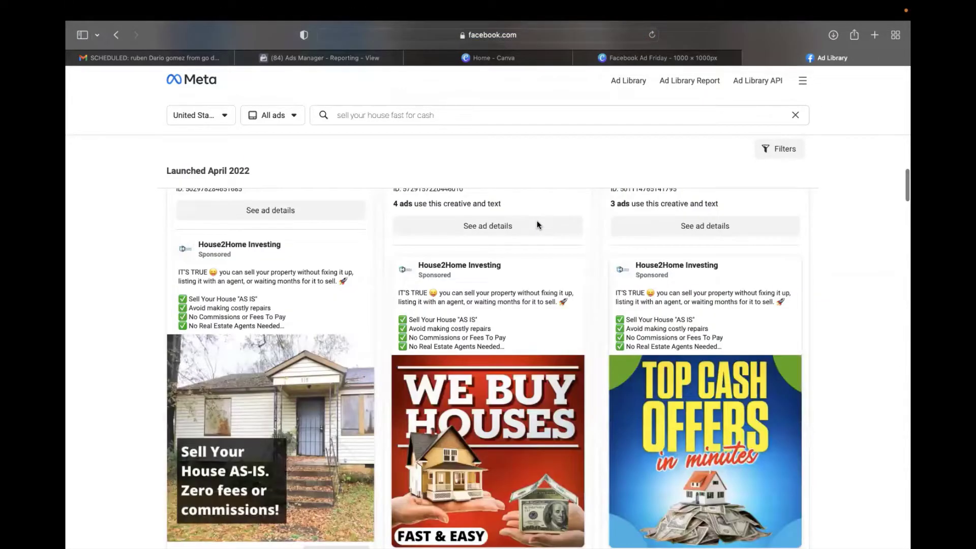
pyautogui.scroll(-5, 538, 225)
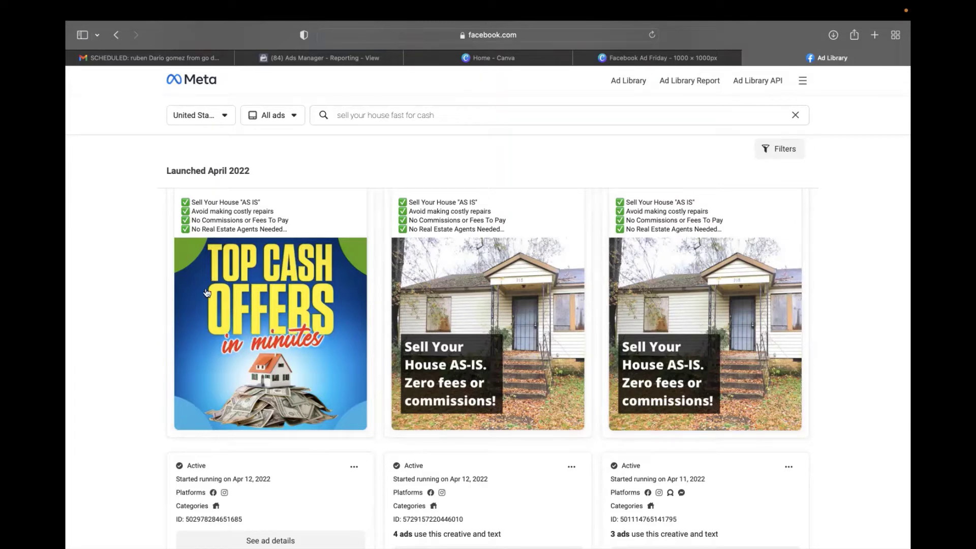
# Step: Return to the Canva Facebook ad design and apply only the style of the purple "Educators' Night" template to blank page 34
pyautogui.click(671, 52)
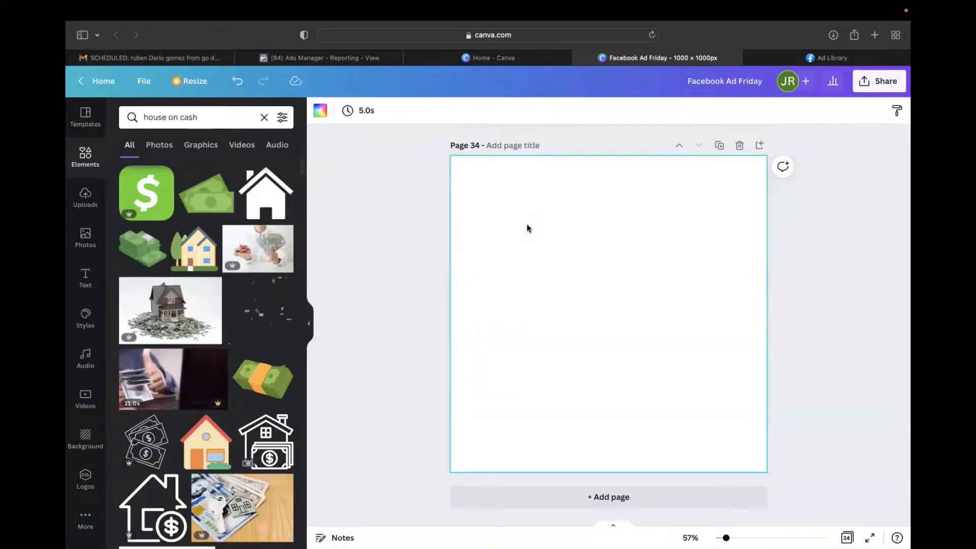
pyautogui.click(82, 116)
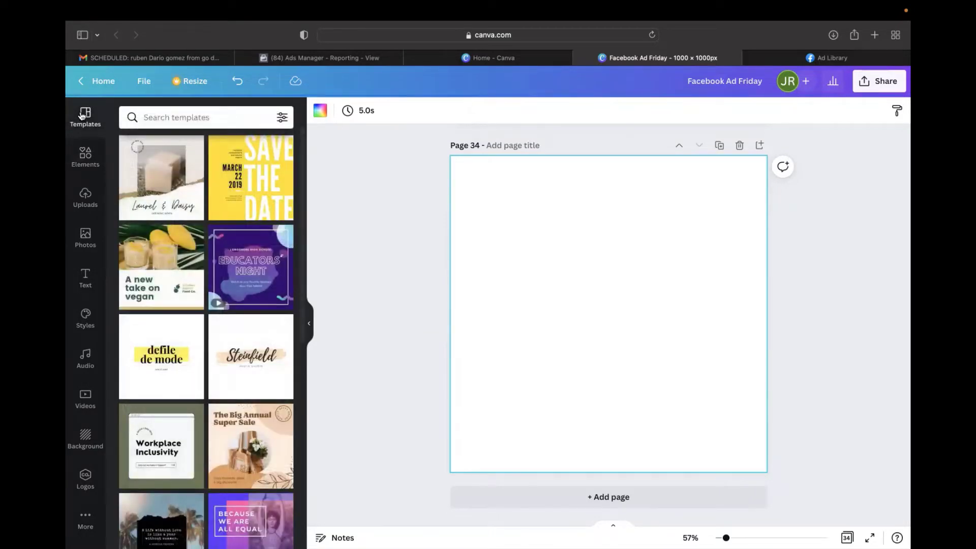
pyautogui.scroll(-5, 154, 275)
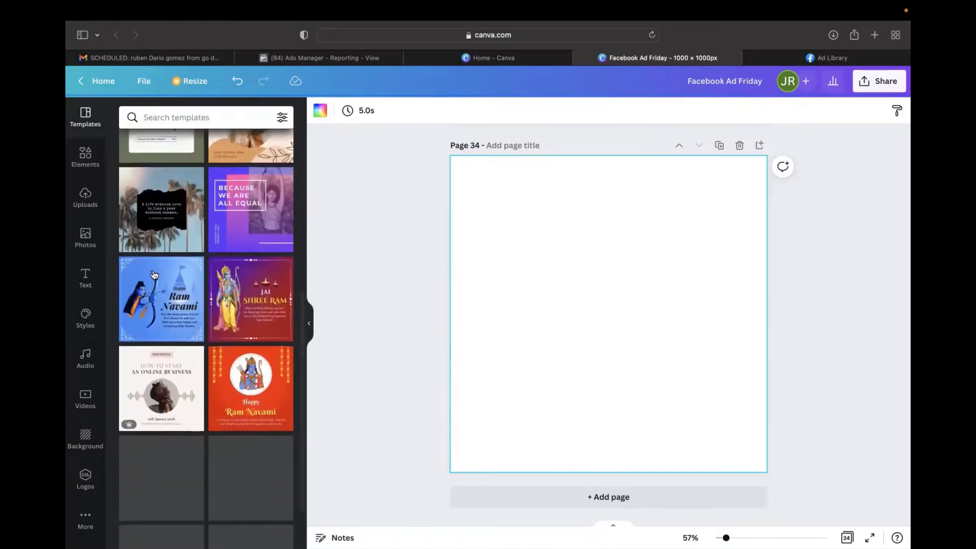
pyautogui.scroll(5, 154, 275)
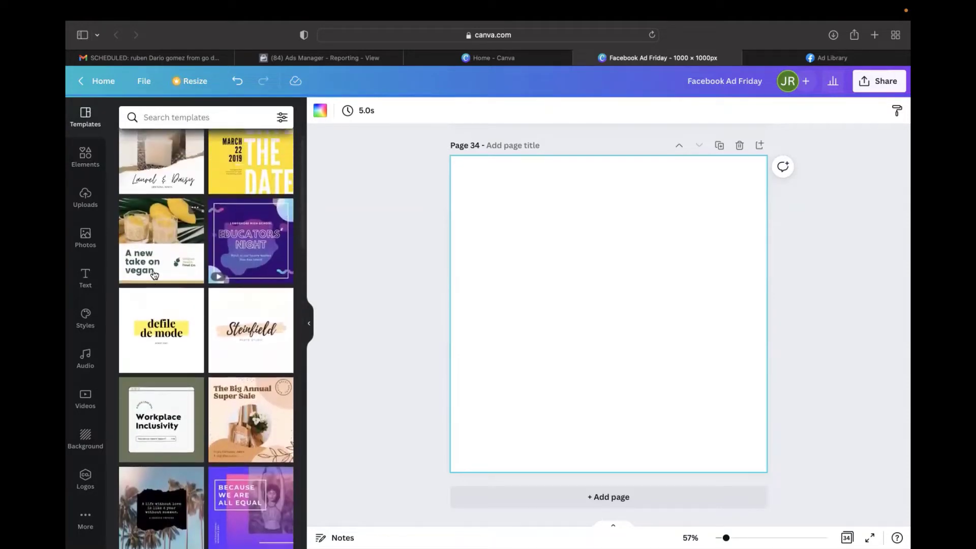
pyautogui.click(287, 236)
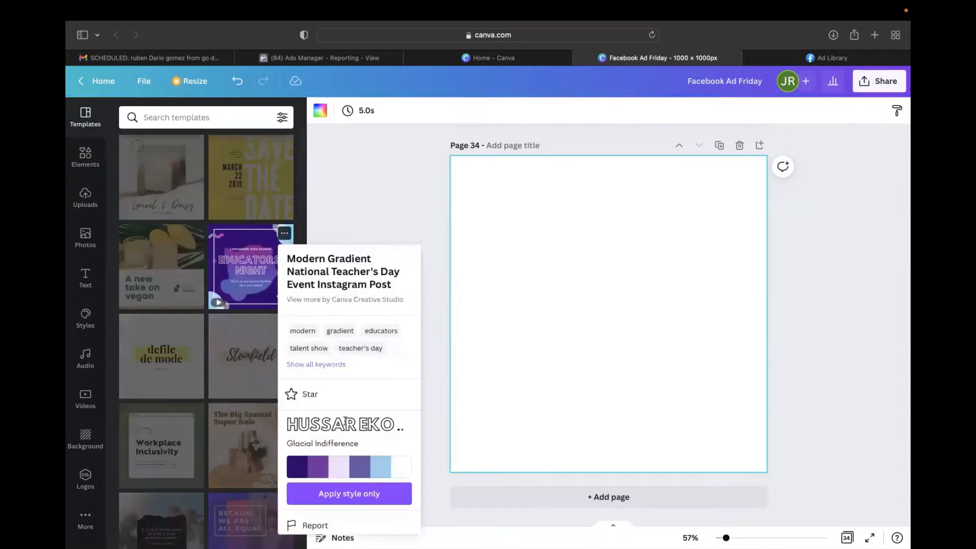
pyautogui.click(358, 497)
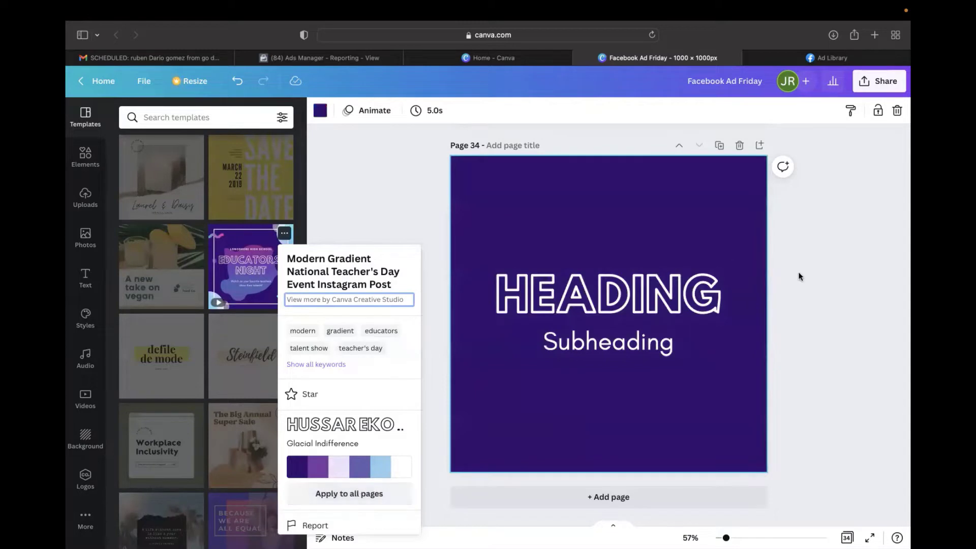
pyautogui.click(840, 293)
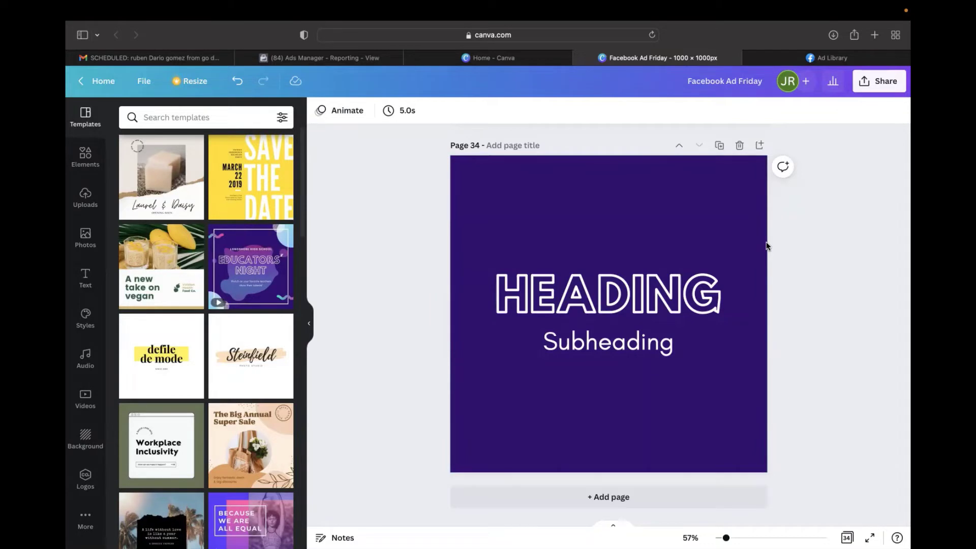
# Step: Replace the heading placeholder text on page 34 with "GET CASH"
pyautogui.doubleClick(609, 289)
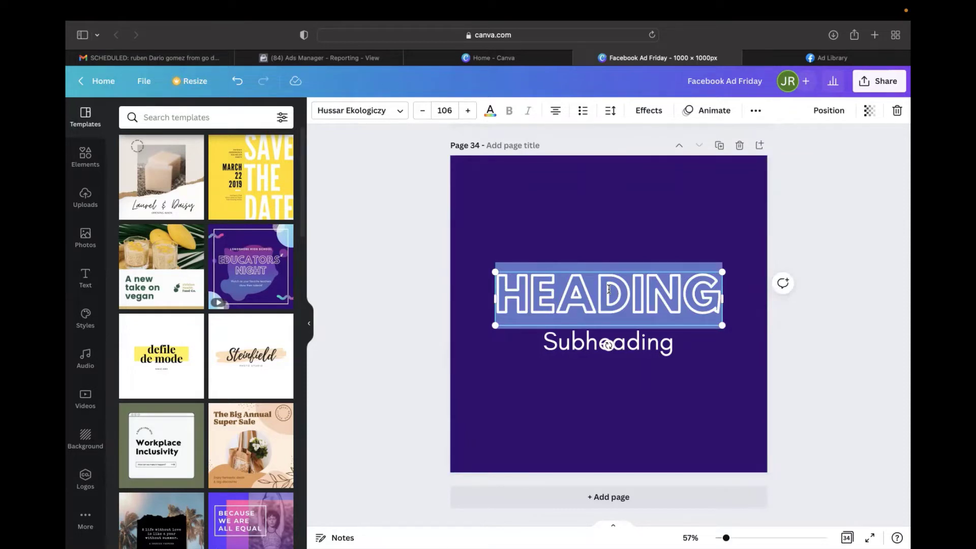
pyautogui.write('GET CA')
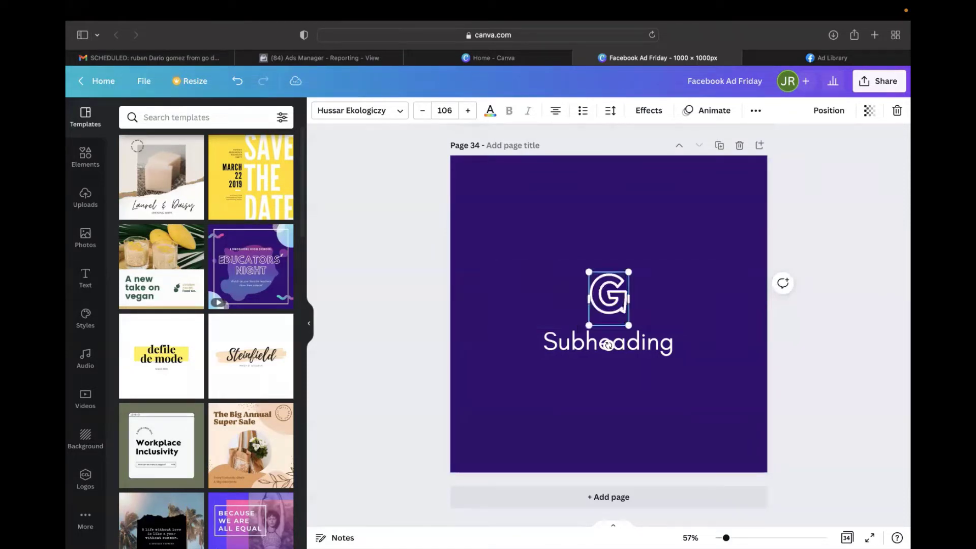
pyautogui.write('HS')
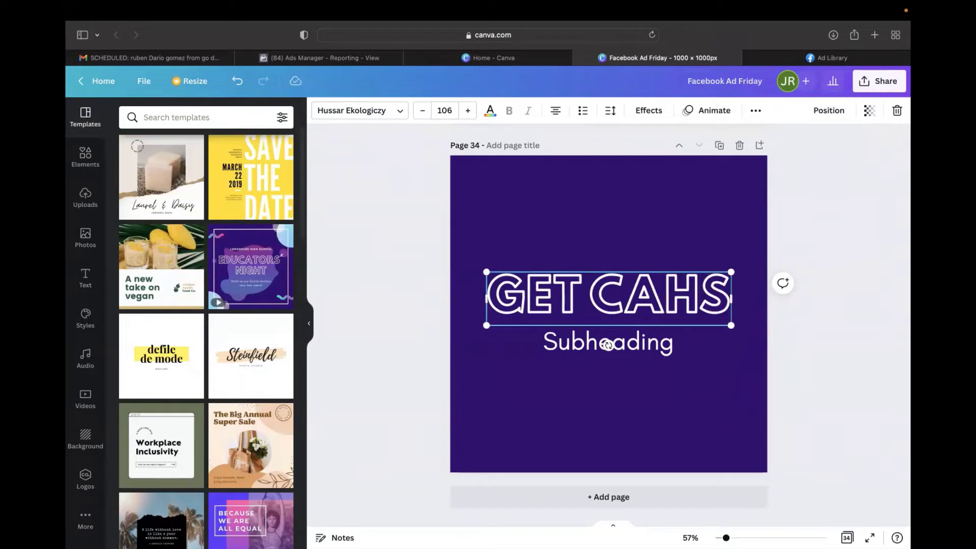
pyautogui.press('BackSpace')
pyautogui.press('BackSpace')
pyautogui.write('SH')
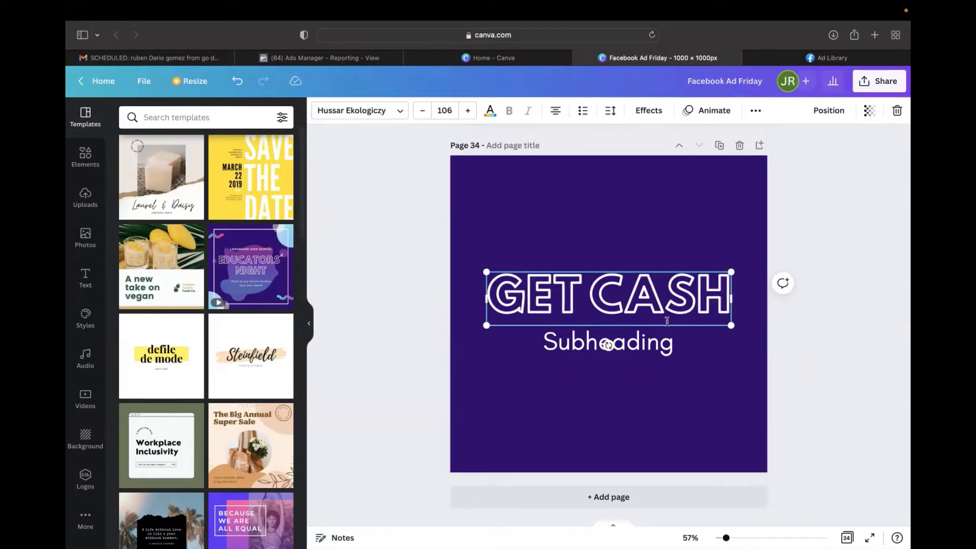
# Step: Replace the subheading placeholder with "Sell Your House Fast Without Paying For Any Fees Or Repairs"
pyautogui.click(644, 340)
pyautogui.click(644, 339)
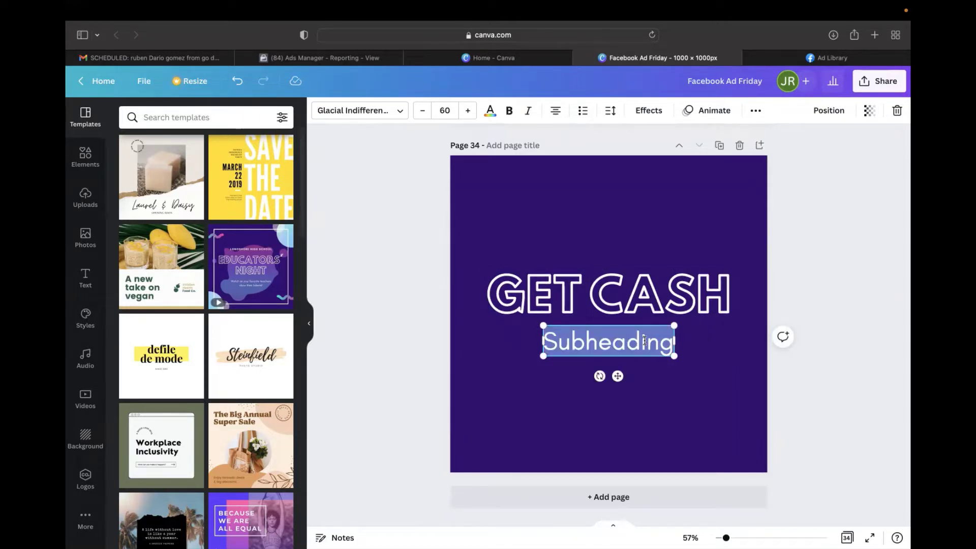
pyautogui.write('Sell')
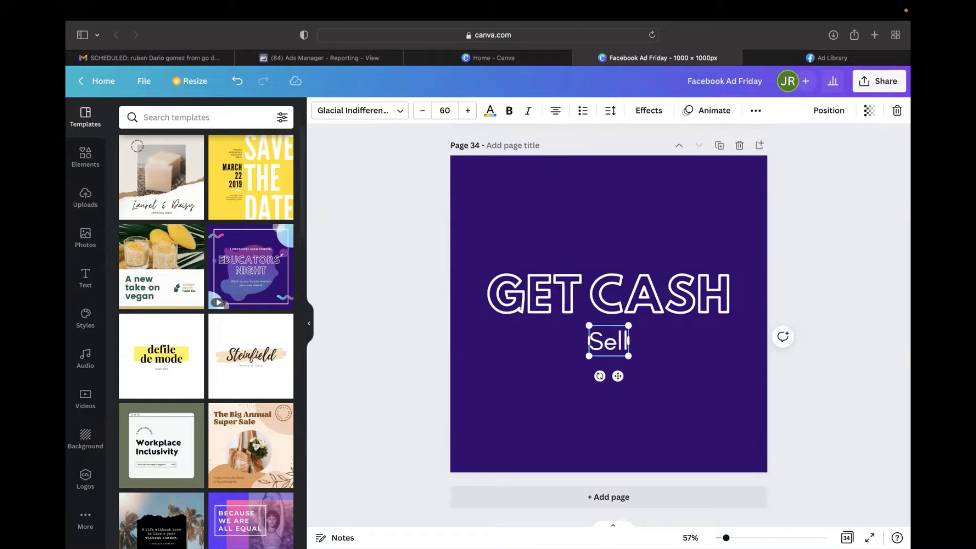
pyautogui.write(' Your House Fas')
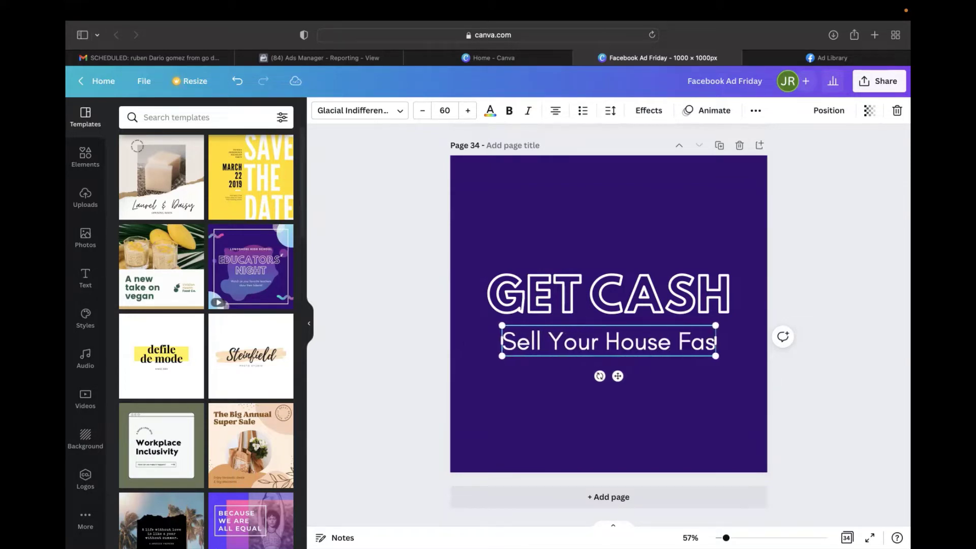
pyautogui.write('t Without Payi')
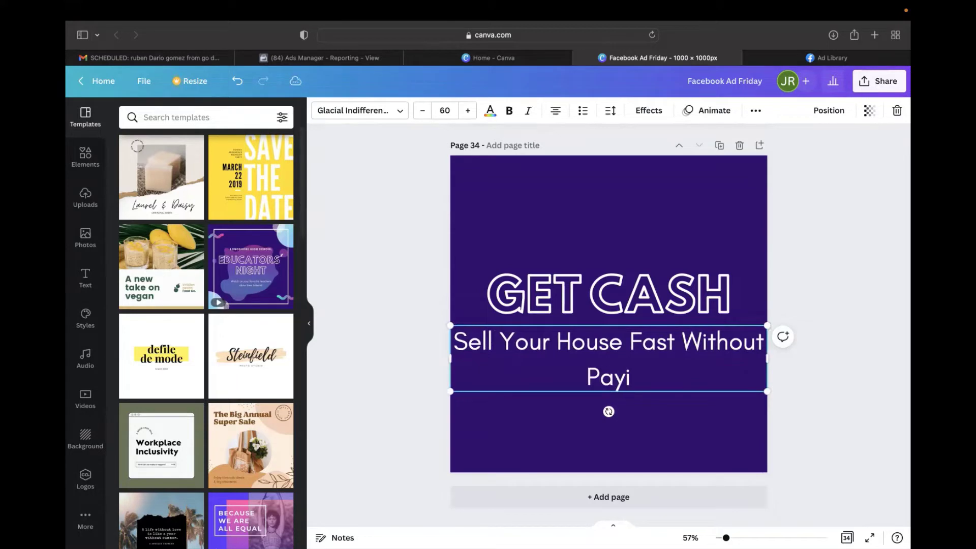
pyautogui.write('ng For Any Fees Or Repairs')
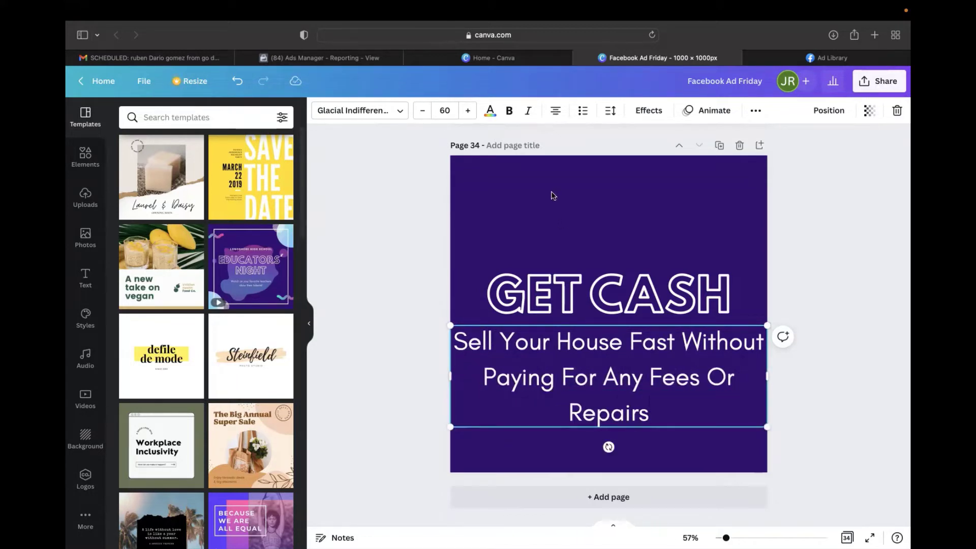
# Step: Reduce the subheading's font size to 38
pyautogui.click(422, 110)
pyautogui.click(423, 111)
pyautogui.click(423, 110)
pyautogui.click(423, 111)
pyautogui.click(422, 110)
pyautogui.click(422, 110)
pyautogui.click(423, 110)
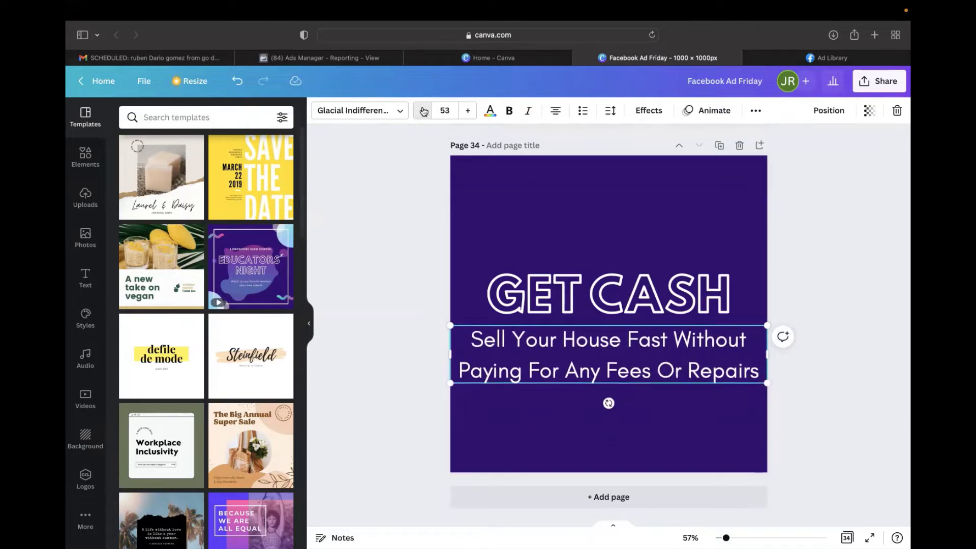
pyautogui.click(422, 111)
pyautogui.click(422, 111)
pyautogui.click(422, 110)
pyautogui.click(423, 110)
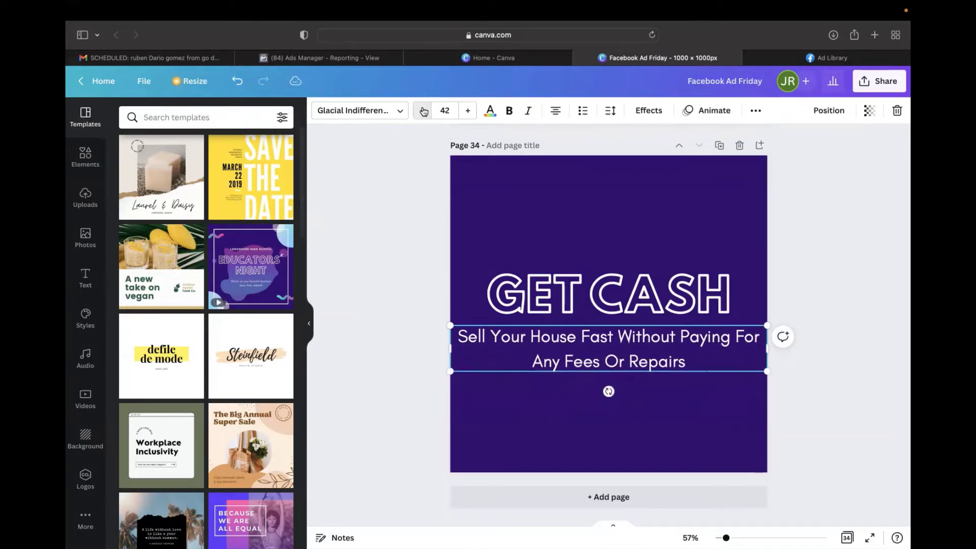
pyautogui.click(423, 110)
pyautogui.click(423, 110)
pyautogui.click(422, 110)
pyautogui.click(422, 110)
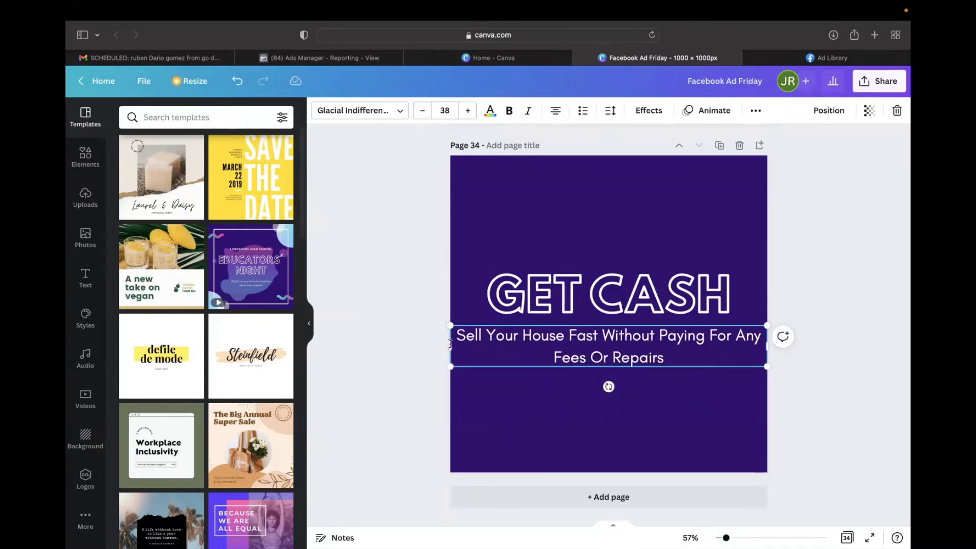
# Step: Narrow the subheading's text box from both sides to roughly the width of the "GET CASH" heading, keeping it centred
pyautogui.moveTo(448, 344); pyautogui.dragTo(482, 344)
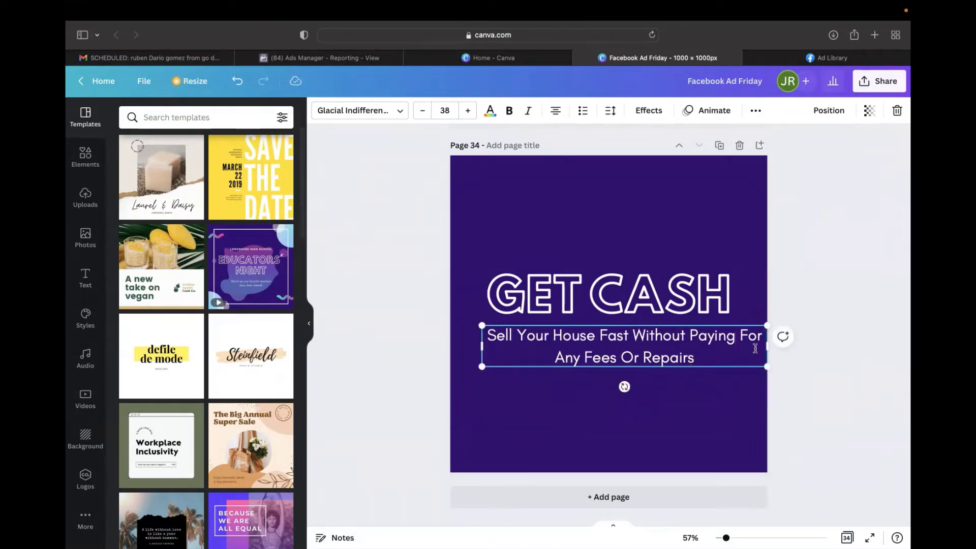
pyautogui.moveTo(767, 347); pyautogui.dragTo(734, 344)
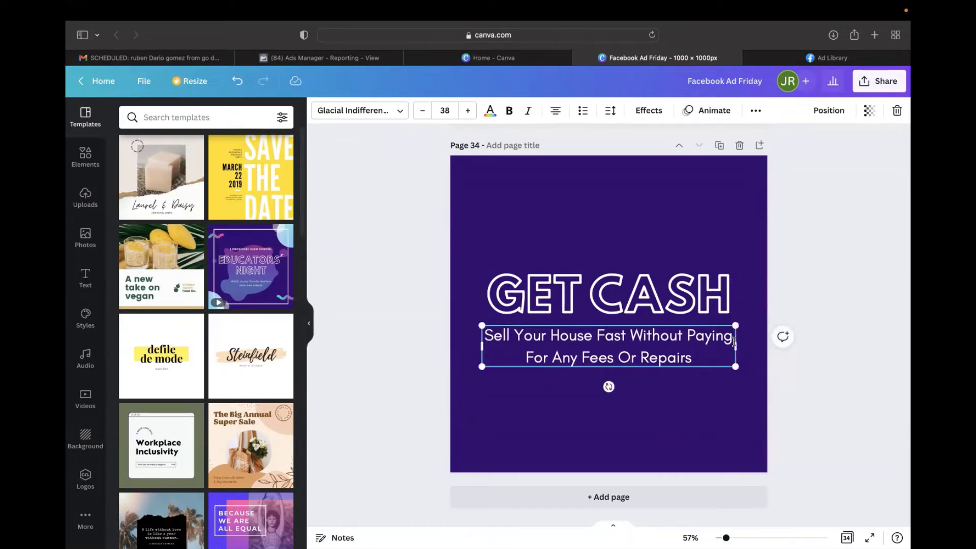
pyautogui.click(843, 355)
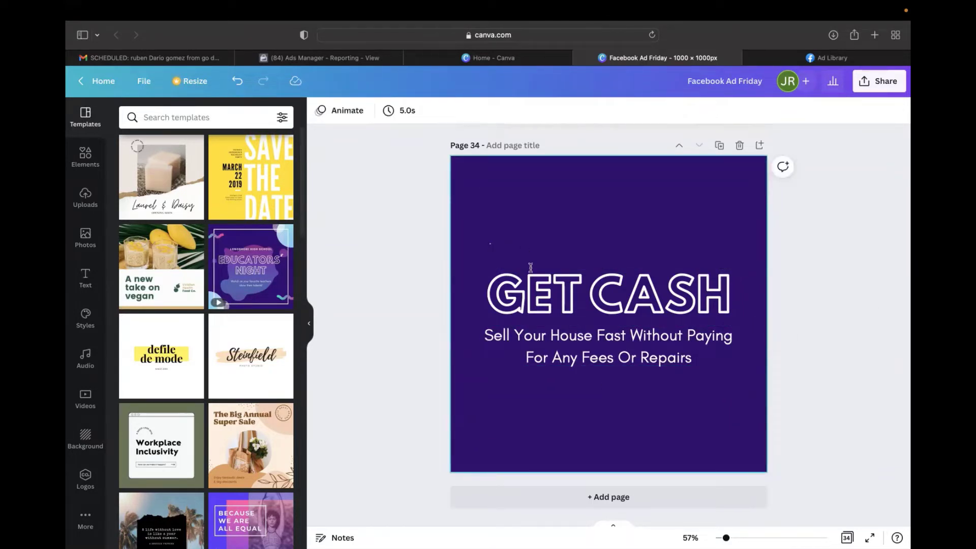
# Step: Move the heading and subheading together to the upper part of the page, centred horizontally and aligned with the top margin guide
pyautogui.moveTo(487, 241); pyautogui.dragTo(737, 392)
pyautogui.moveTo(638, 322); pyautogui.dragTo(637, 254)
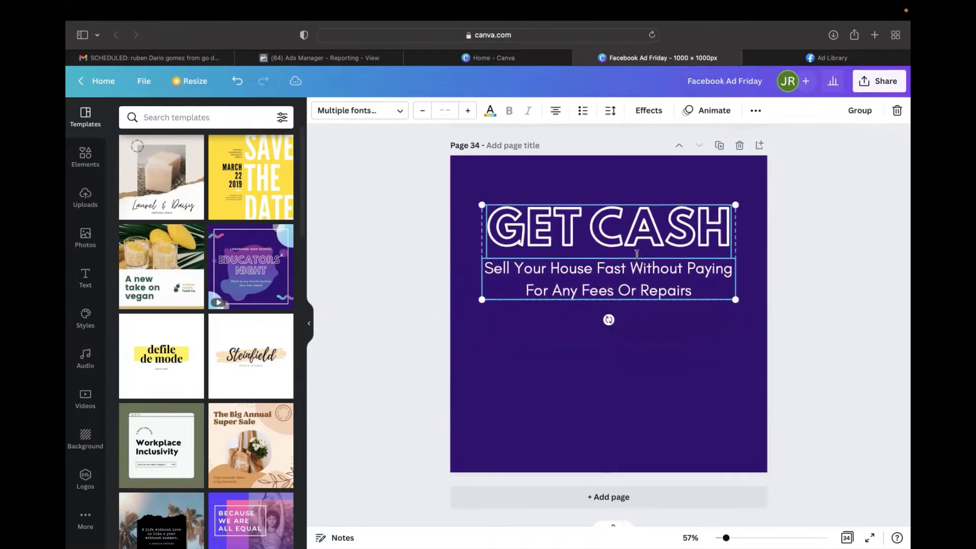
pyautogui.click(789, 304)
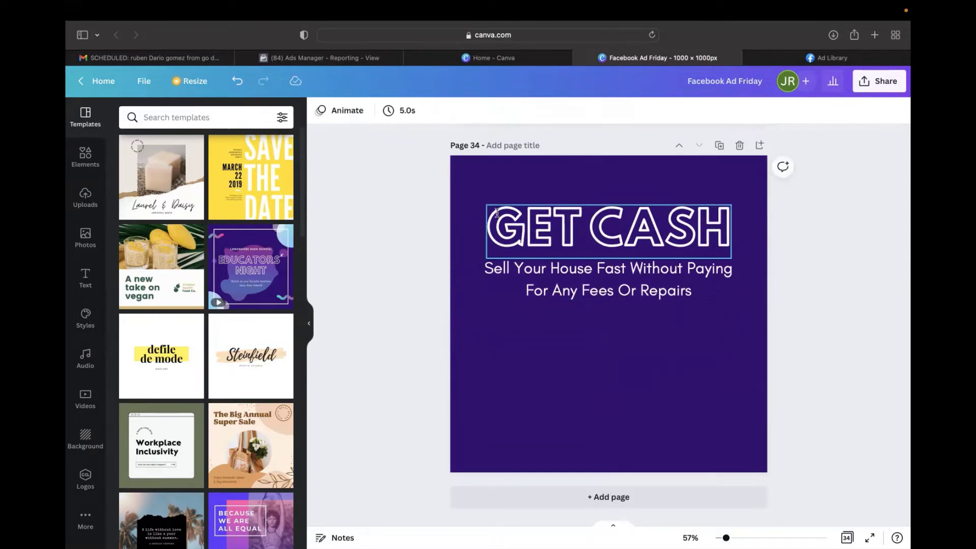
pyautogui.moveTo(426, 186); pyautogui.dragTo(737, 308)
pyautogui.moveTo(664, 270); pyautogui.dragTo(664, 252)
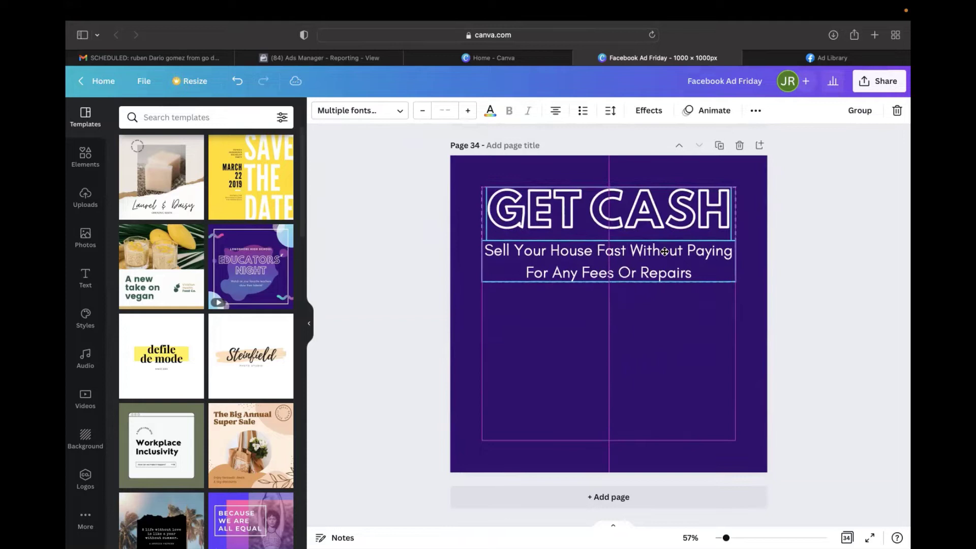
pyautogui.click(804, 294)
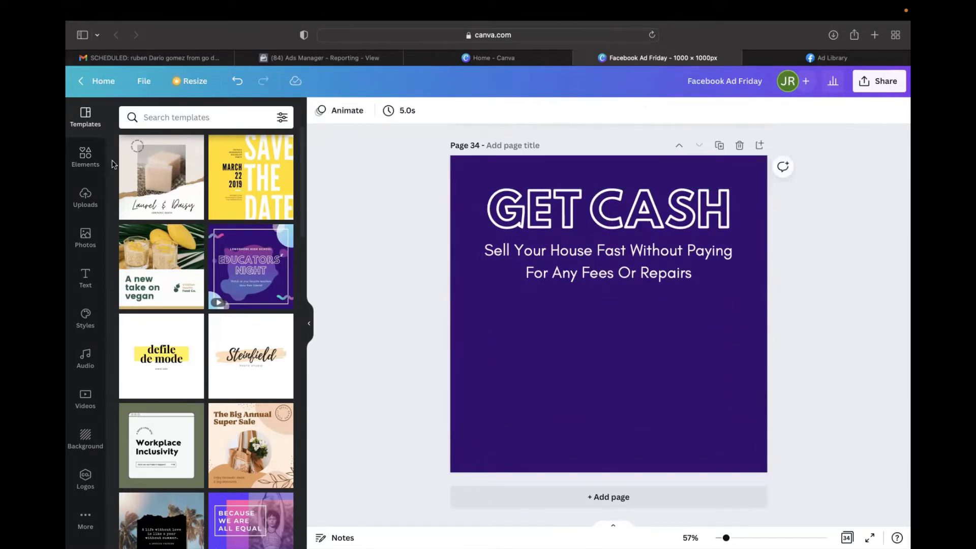
# Step: Insert the photo of a house on a pile of money from the "house on cash" element results
pyautogui.click(85, 155)
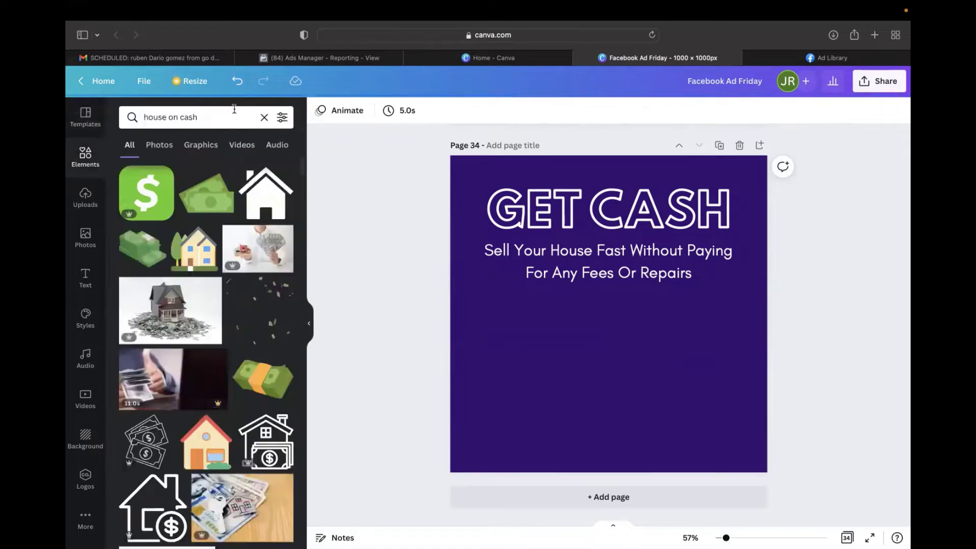
pyautogui.click(203, 114)
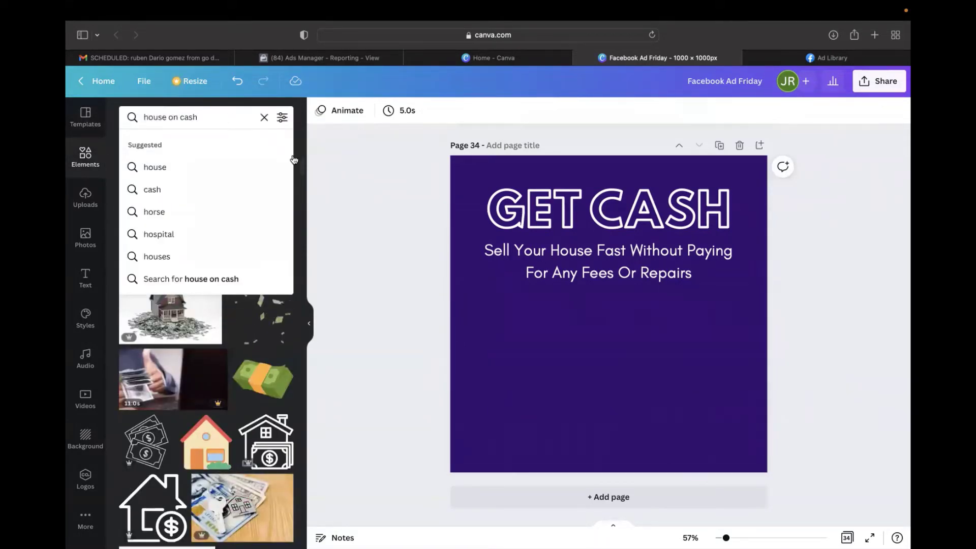
pyautogui.click(257, 107)
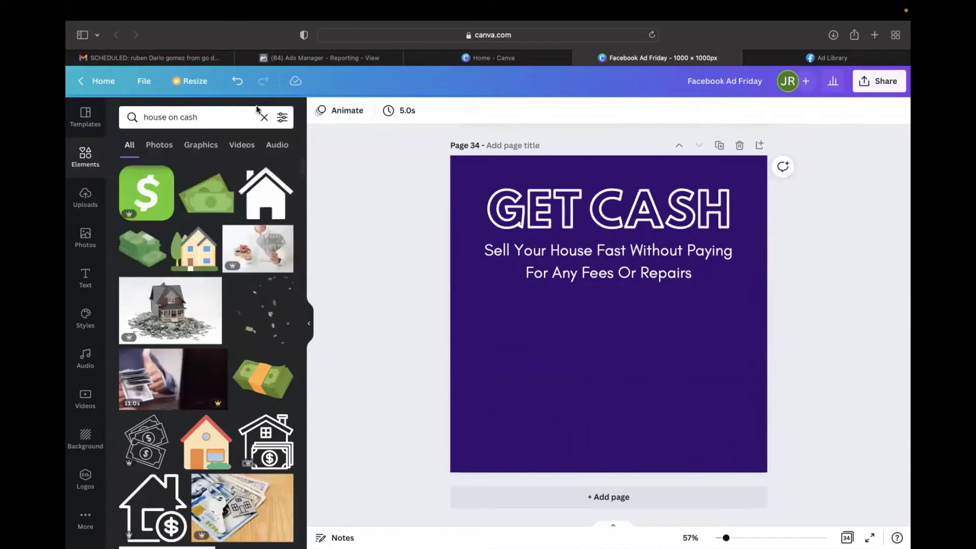
pyautogui.click(172, 313)
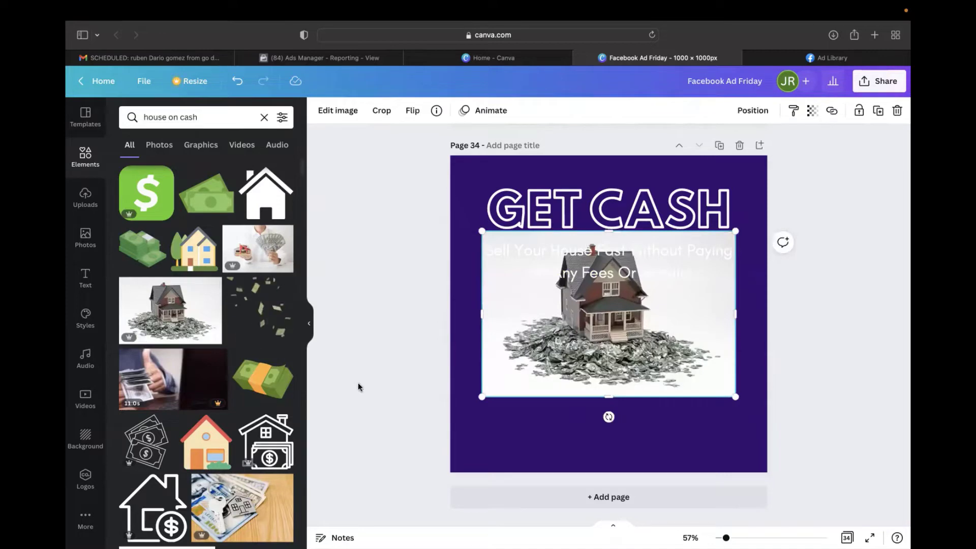
# Step: Move the house photo below the subheading and remove its white background
pyautogui.scroll(-5, 163, 313)
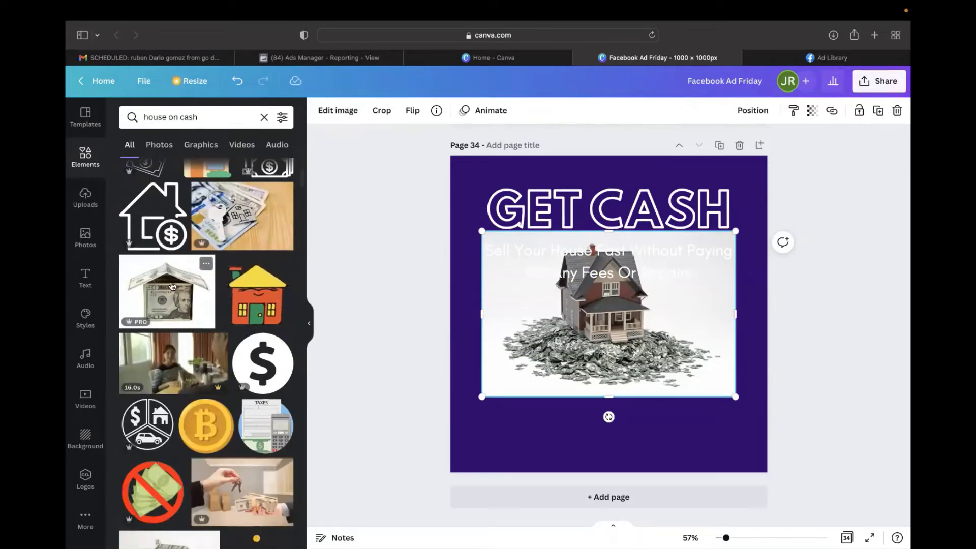
pyautogui.scroll(5, 290, 300)
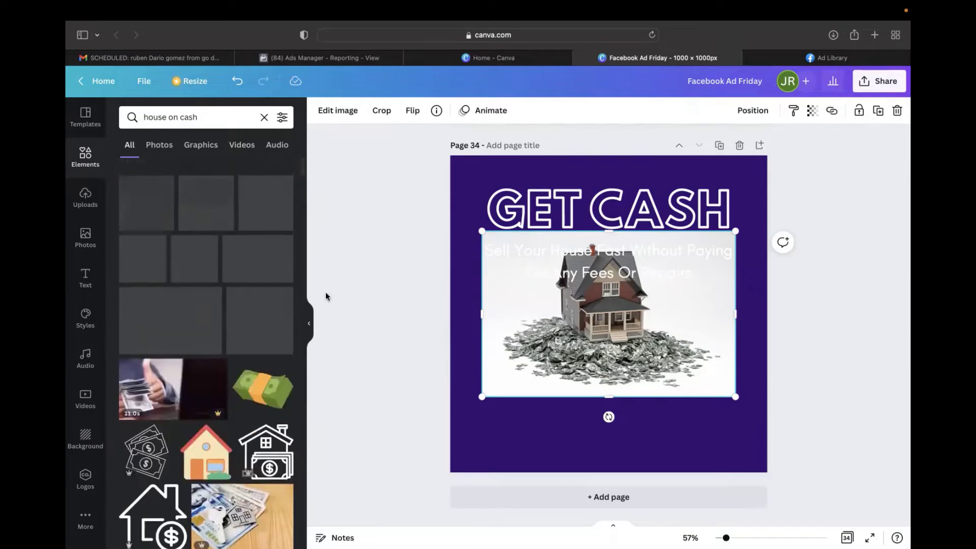
pyautogui.moveTo(656, 362); pyautogui.dragTo(656, 424)
pyautogui.click(325, 110)
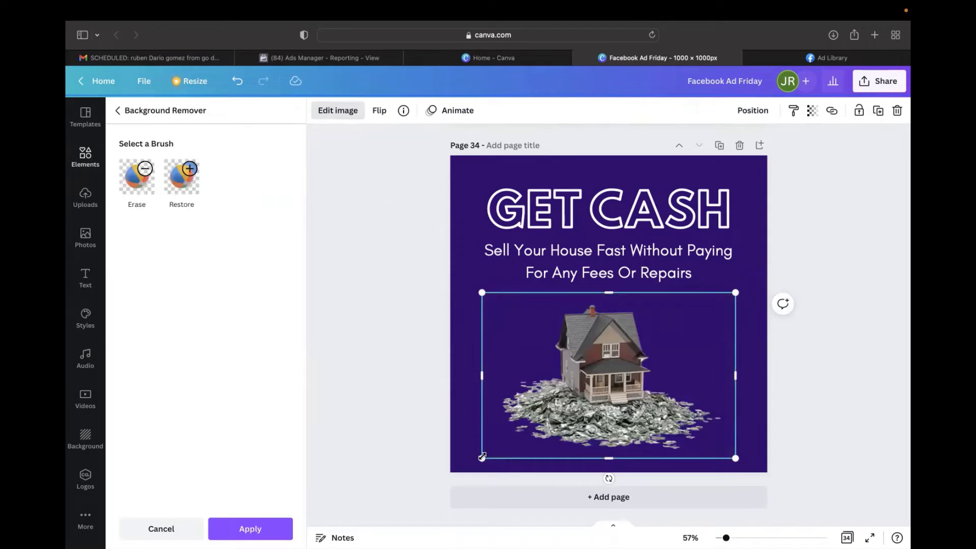
# Step: Enlarge the house cutout to slightly more than the page width and centre it in the lower part of the page
pyautogui.moveTo(482, 457); pyautogui.dragTo(436, 488)
pyautogui.moveTo(610, 346); pyautogui.dragTo(627, 324)
pyautogui.moveTo(759, 266); pyautogui.dragTo(776, 255)
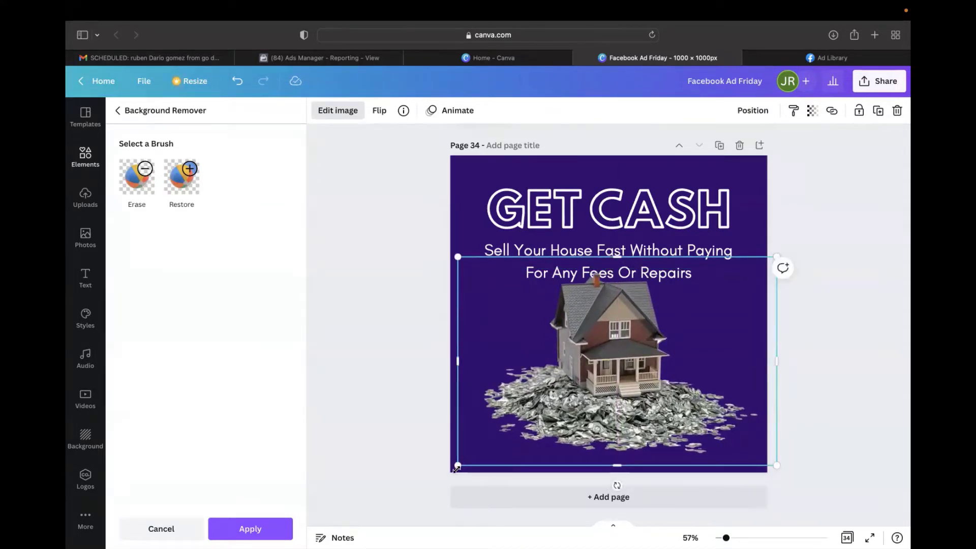
pyautogui.moveTo(456, 468); pyautogui.dragTo(439, 481)
pyautogui.moveTo(583, 362); pyautogui.dragTo(583, 368)
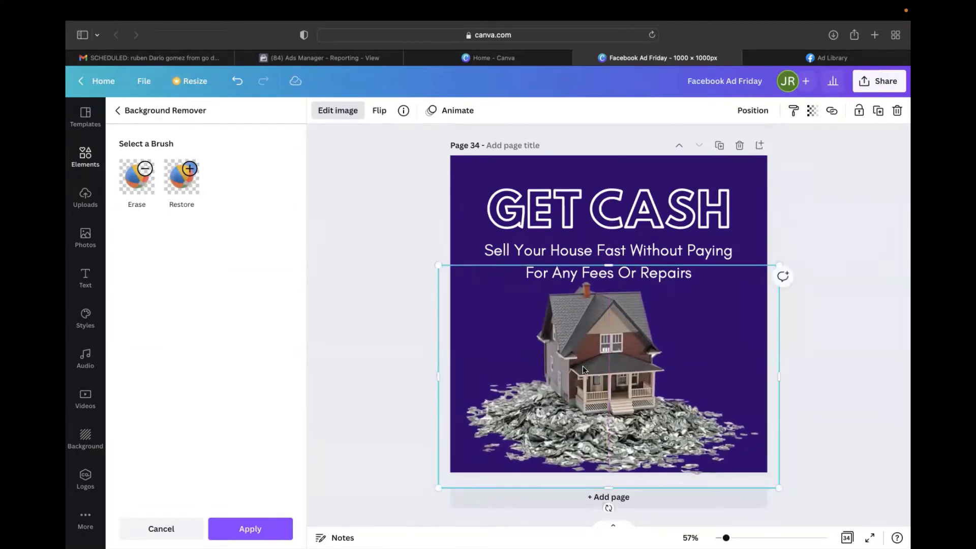
pyautogui.click(840, 371)
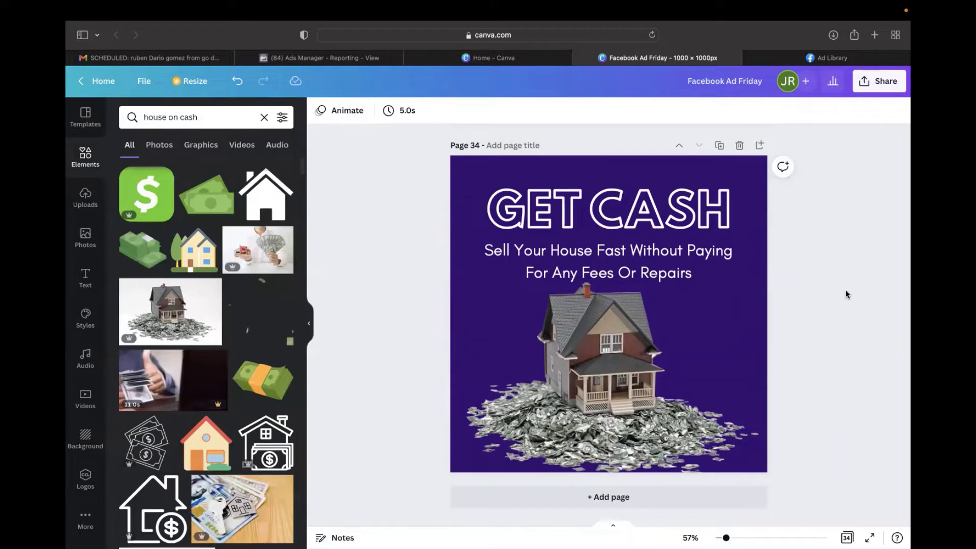
# Step: Shift the house cutout slightly to the right so the money pile reaches the page's right edge
pyautogui.click(595, 341)
pyautogui.moveTo(596, 341); pyautogui.dragTo(601, 343)
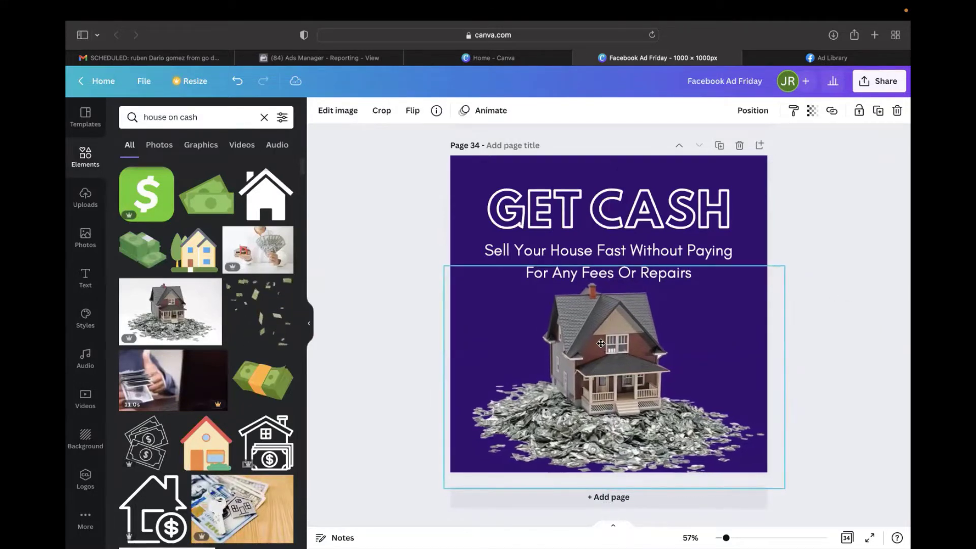
pyautogui.click(826, 344)
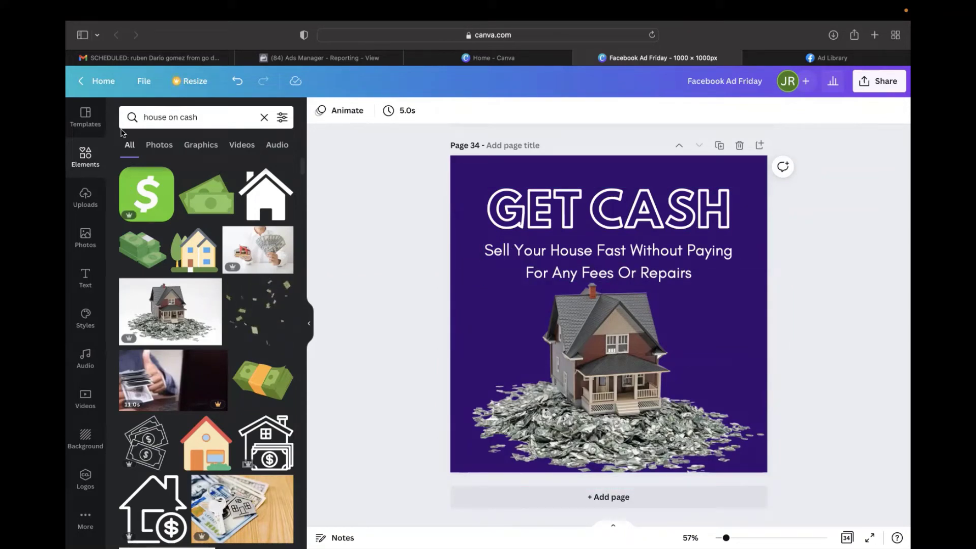
# Step: Search the elements for "gradients" and check the competitor ads in the Meta Ad Library for background shape ideas
pyautogui.tripleClick(189, 120)
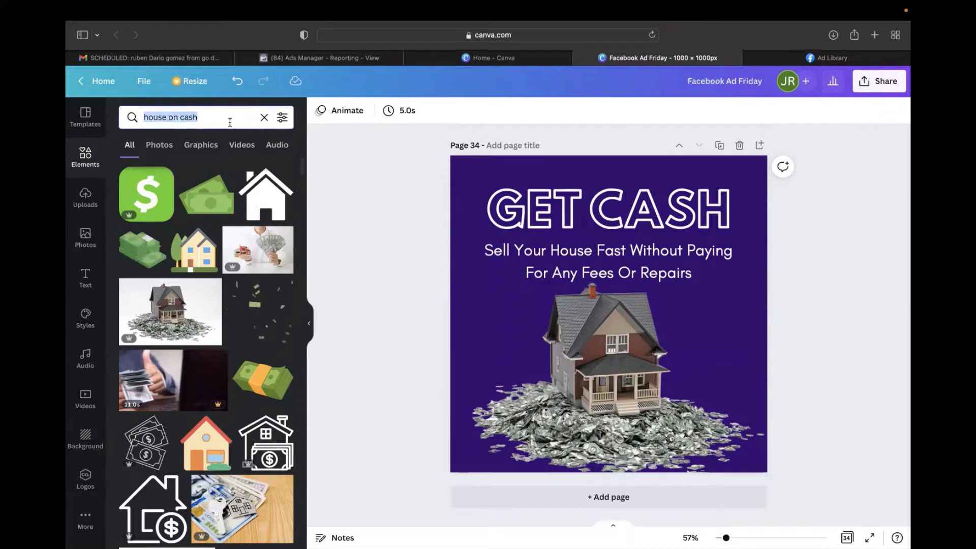
pyautogui.write('gradients')
pyautogui.press('Return')
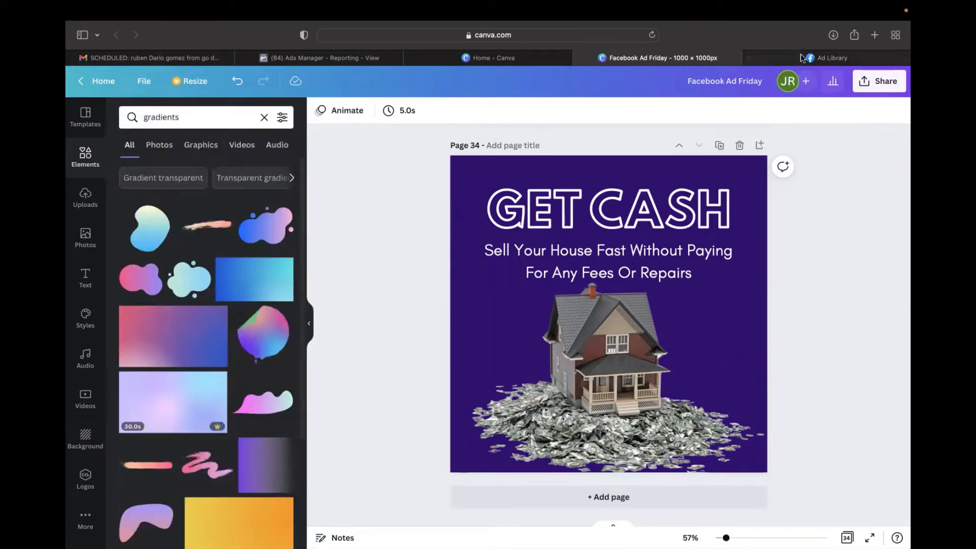
pyautogui.click(825, 57)
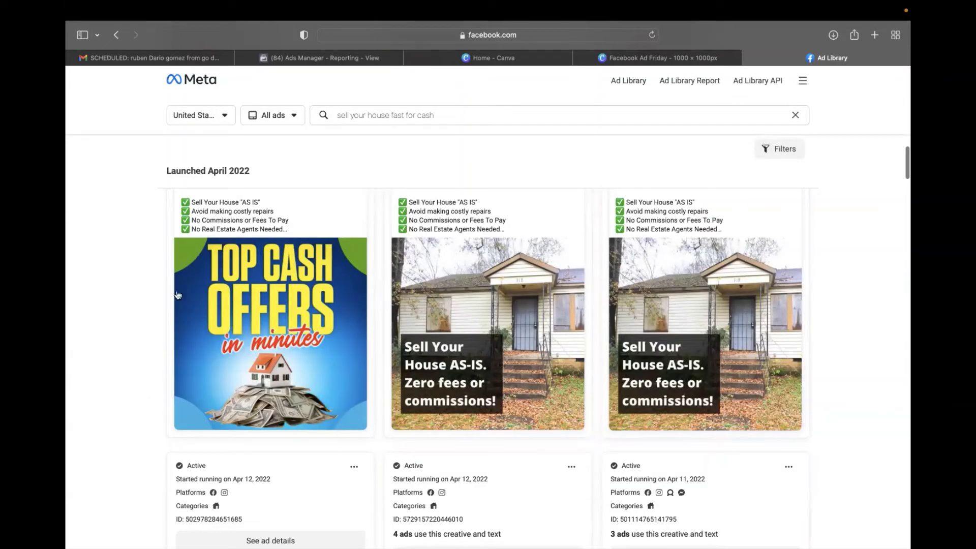
pyautogui.click(655, 56)
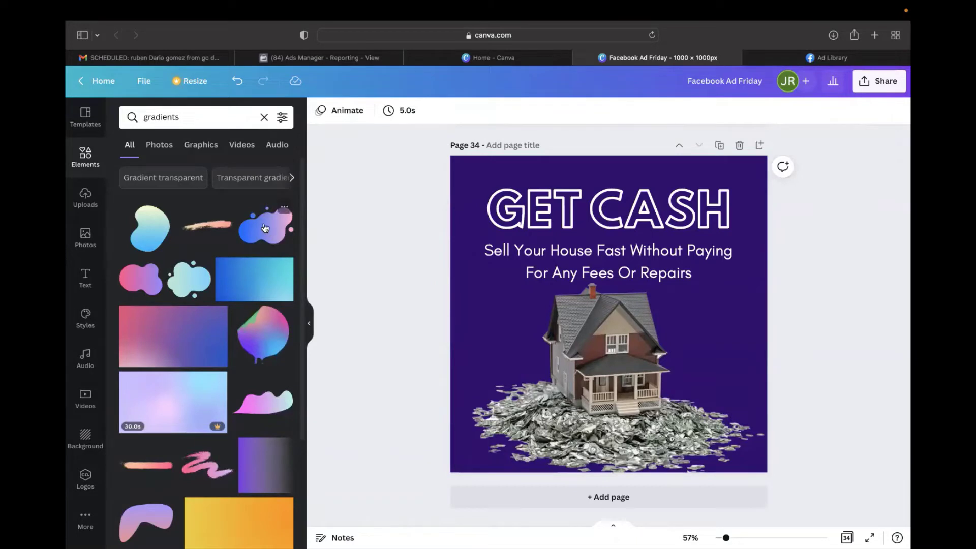
# Step: Add the blue-to-pink gradient blob, enlarge it to almost the page width and centre it over the middle of the page
pyautogui.click(278, 237)
pyautogui.moveTo(545, 355); pyautogui.dragTo(450, 421)
pyautogui.moveTo(673, 271); pyautogui.dragTo(751, 195)
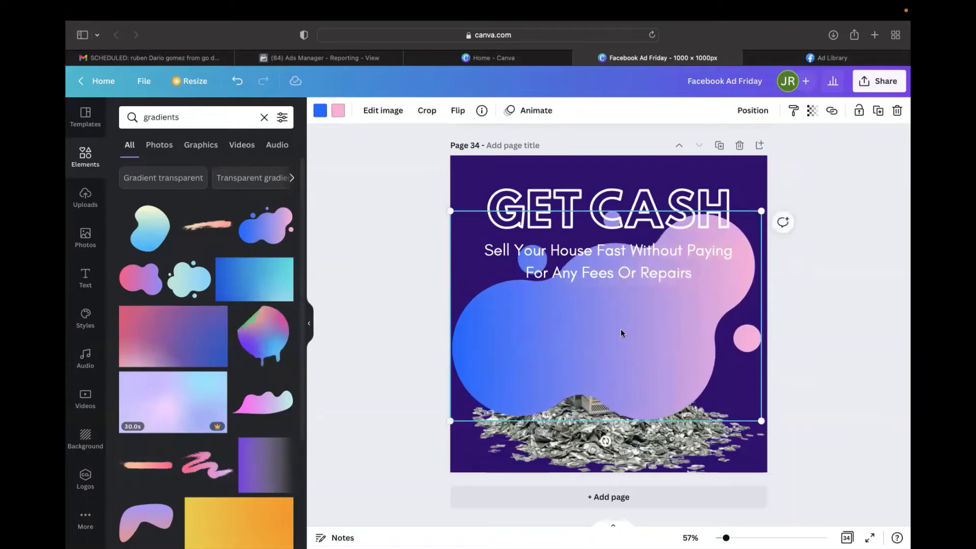
pyautogui.moveTo(623, 330); pyautogui.dragTo(620, 319)
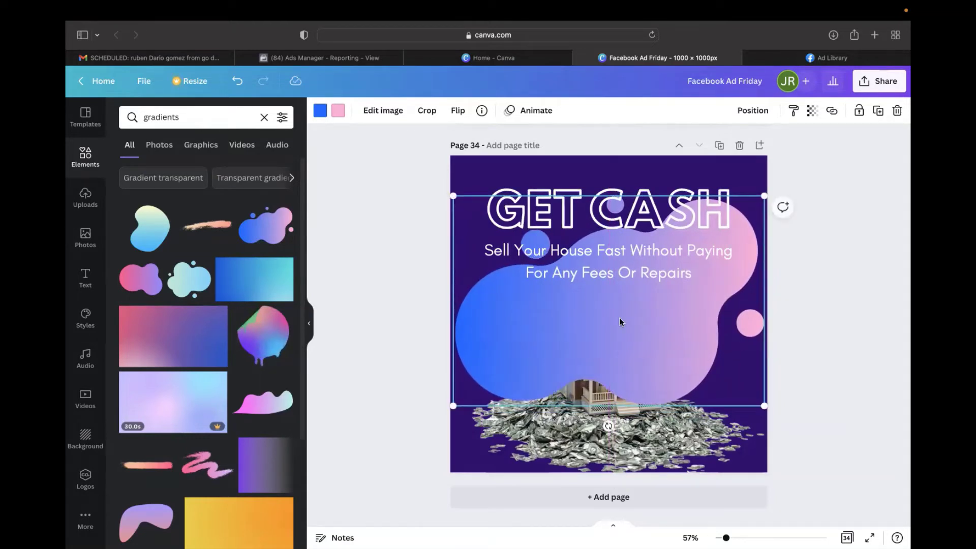
# Step: Send the blue-to-pink gradient blob to the back, behind the house and the text
pyautogui.rightClick(620, 322)
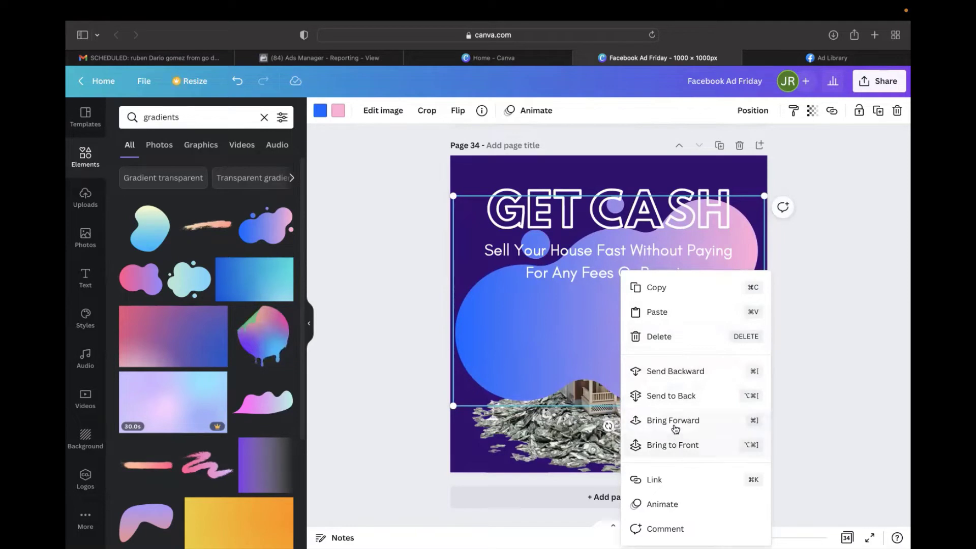
pyautogui.click(677, 396)
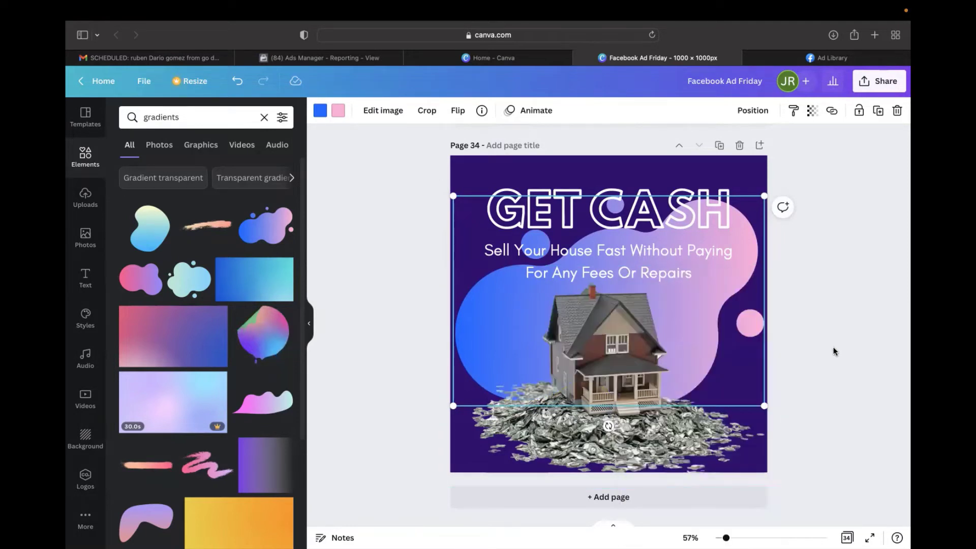
pyautogui.click(860, 355)
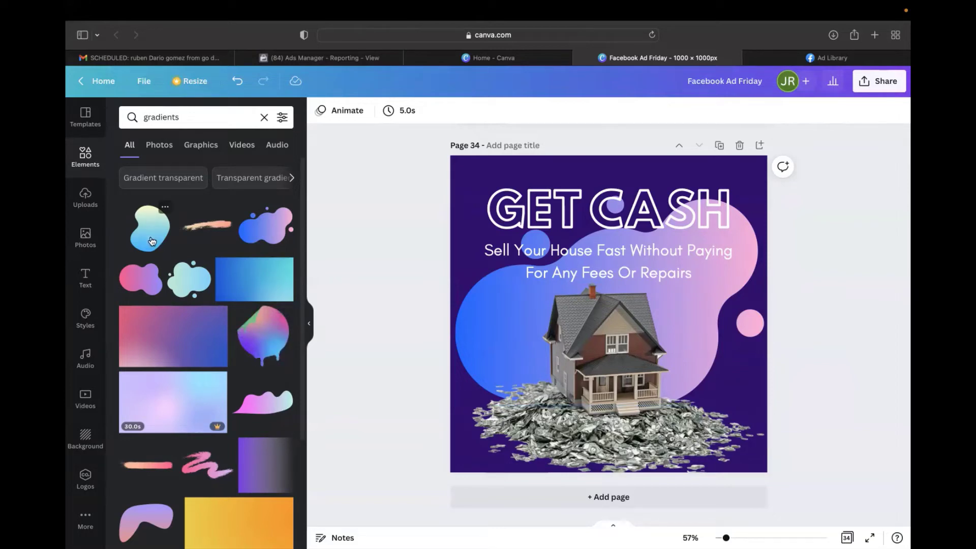
# Step: Duplicate the ad page and clear the blue-to-pink blob and a trial yellow-to-blue blob from the copy
pyautogui.click(716, 147)
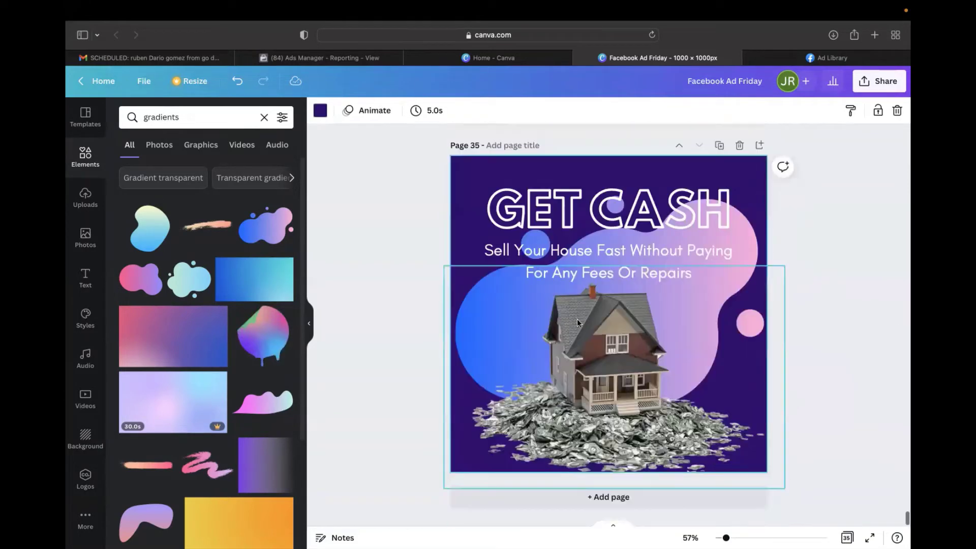
pyautogui.click(750, 229)
pyautogui.press('Delete')
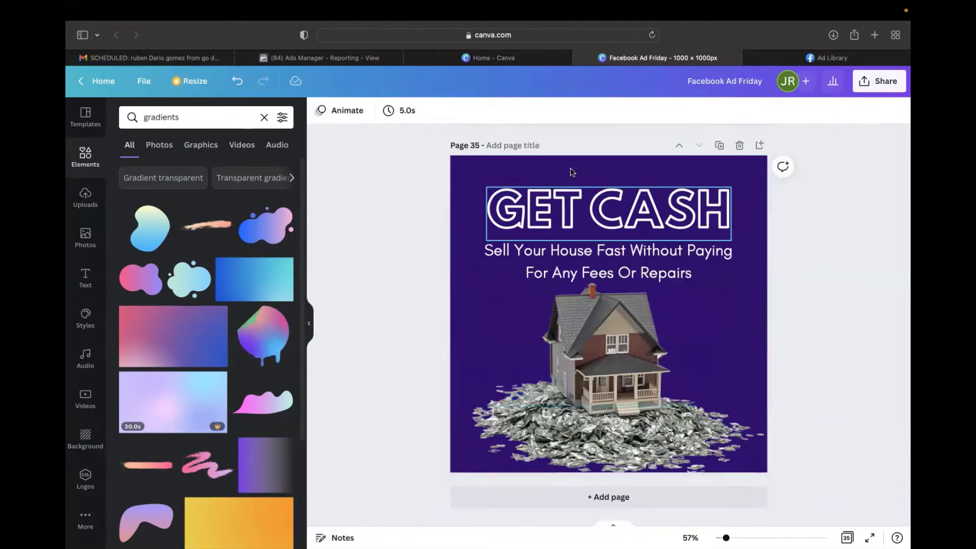
pyautogui.click(148, 225)
pyautogui.press('Delete')
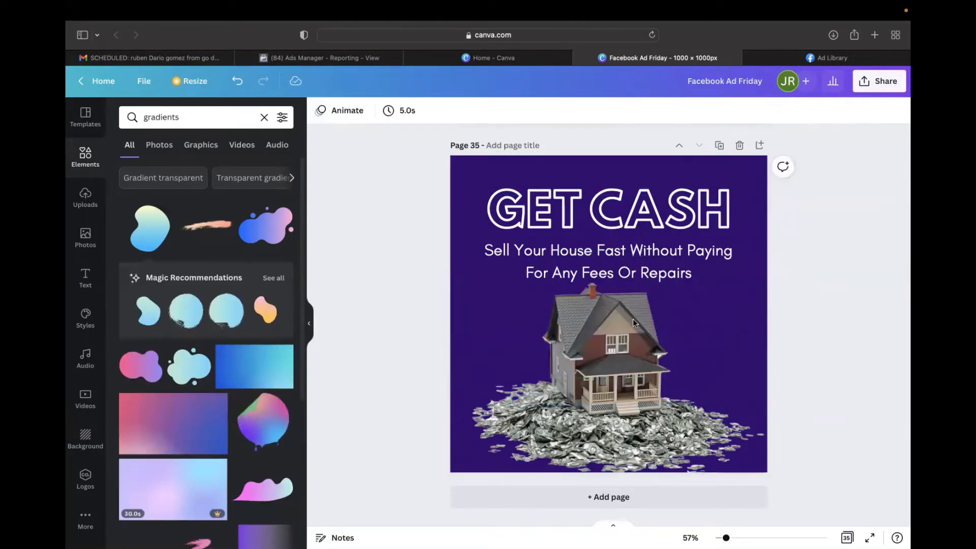
# Step: Try the mint-to-blue splash blob enlarged and sent to the back, behind the house and text, and delete it
pyautogui.click(189, 366)
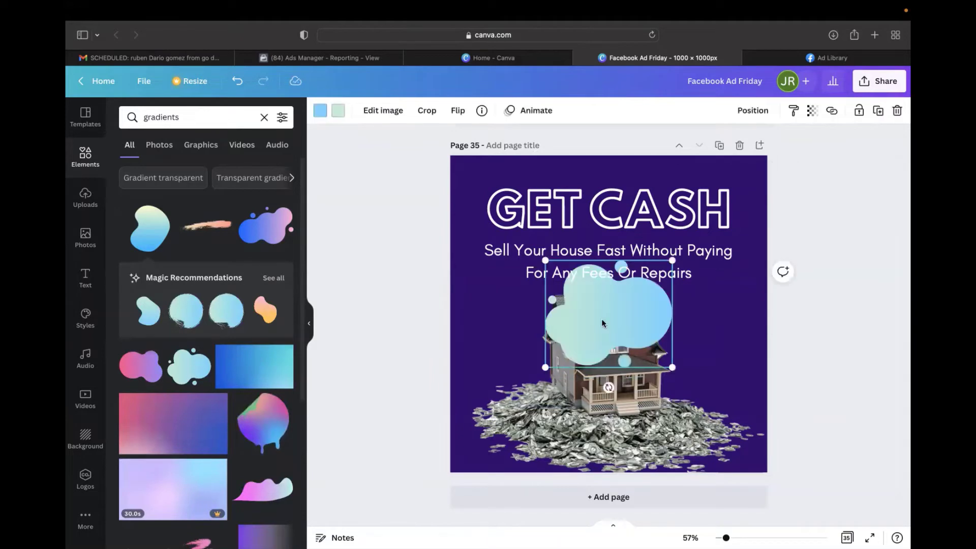
pyautogui.moveTo(544, 364); pyautogui.dragTo(444, 430)
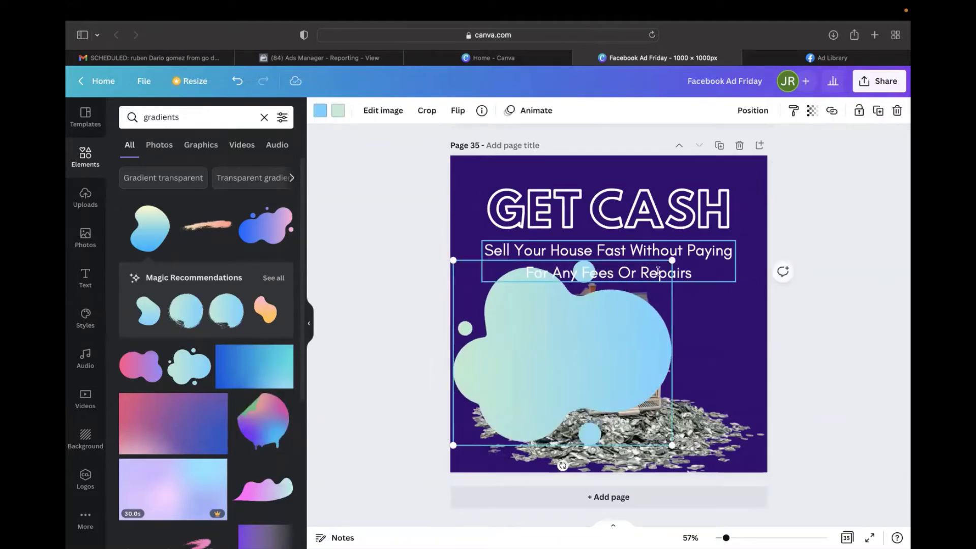
pyautogui.moveTo(672, 260); pyautogui.dragTo(761, 200)
pyautogui.moveTo(602, 338); pyautogui.dragTo(620, 333)
pyautogui.rightClick(620, 333)
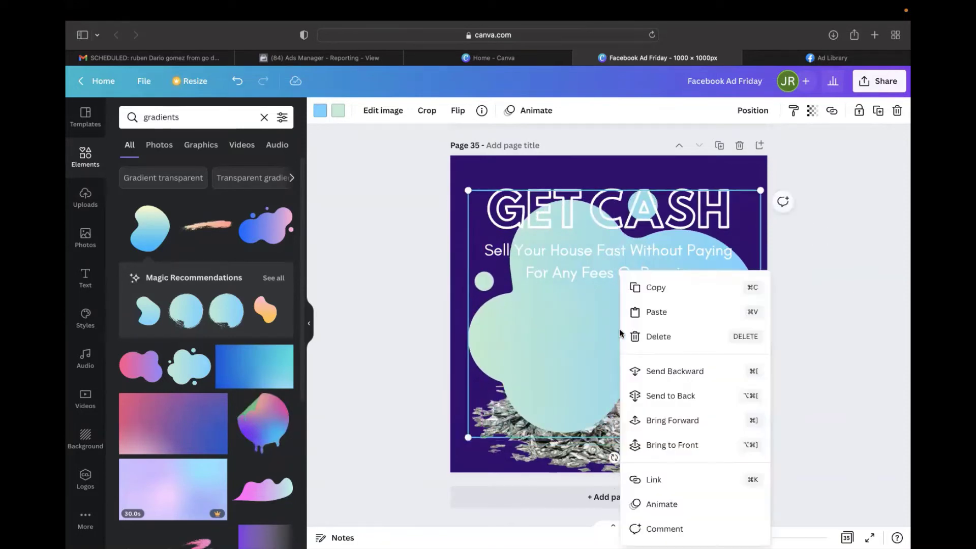
pyautogui.click(669, 395)
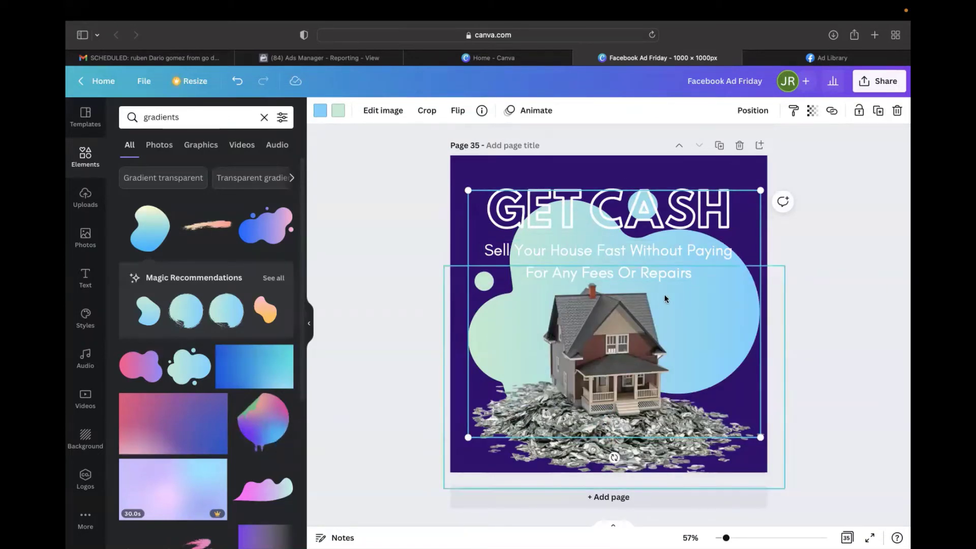
pyautogui.press('Delete')
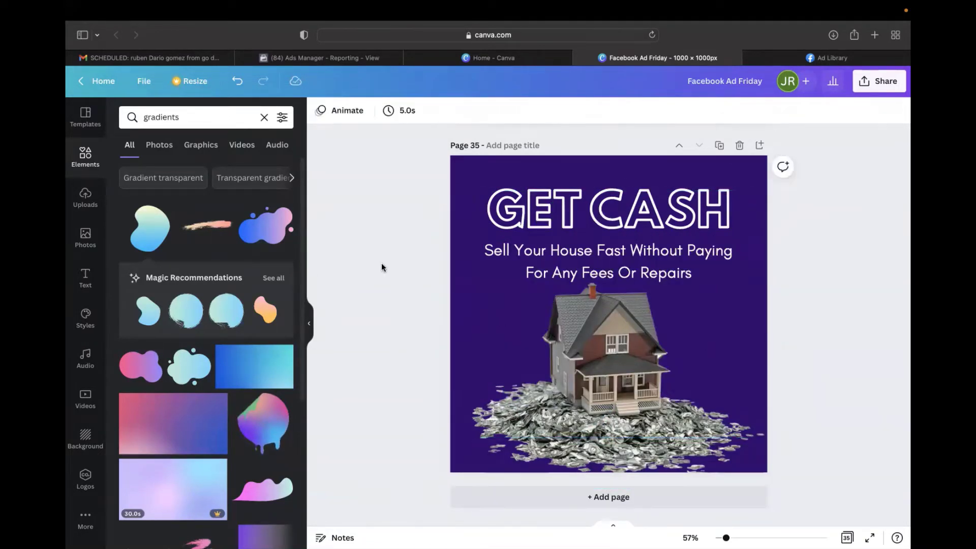
# Step: Add the brushed mint-to-blue circle partly off the page's upper-left corner and place a copy the same way in the upper-right corner
pyautogui.click(182, 318)
pyautogui.moveTo(611, 324); pyautogui.dragTo(435, 195)
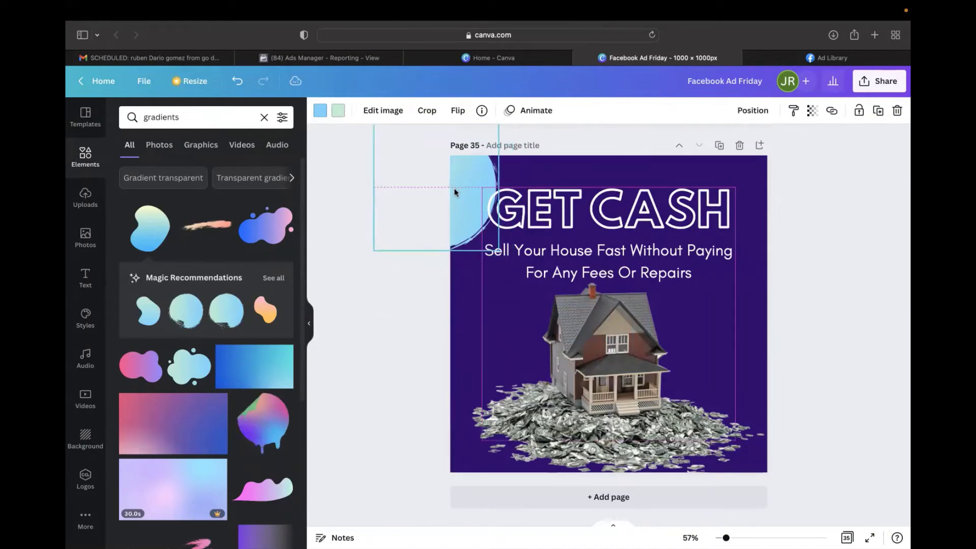
pyautogui.hotkey('shift', 'Right')
pyautogui.hotkey('shift', 'Right')
pyautogui.hotkey('shift', 'Down')
pyautogui.hotkey('shift', 'Down')
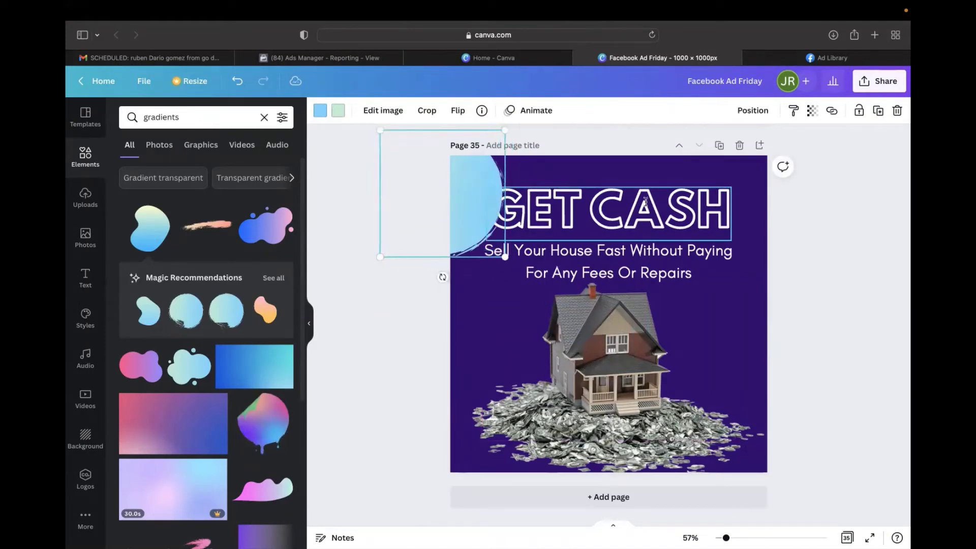
pyautogui.moveTo(470, 200); pyautogui.dragTo(812, 199)
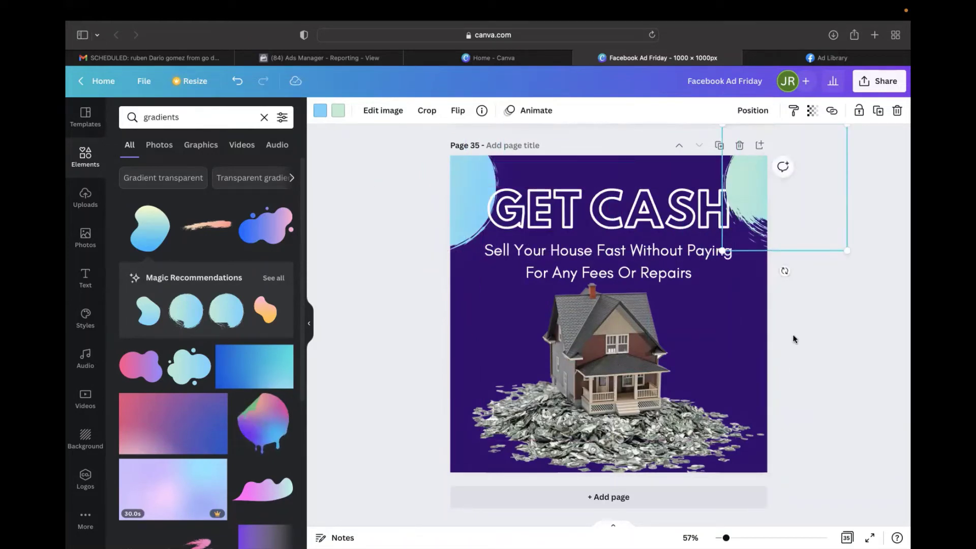
pyautogui.click(810, 326)
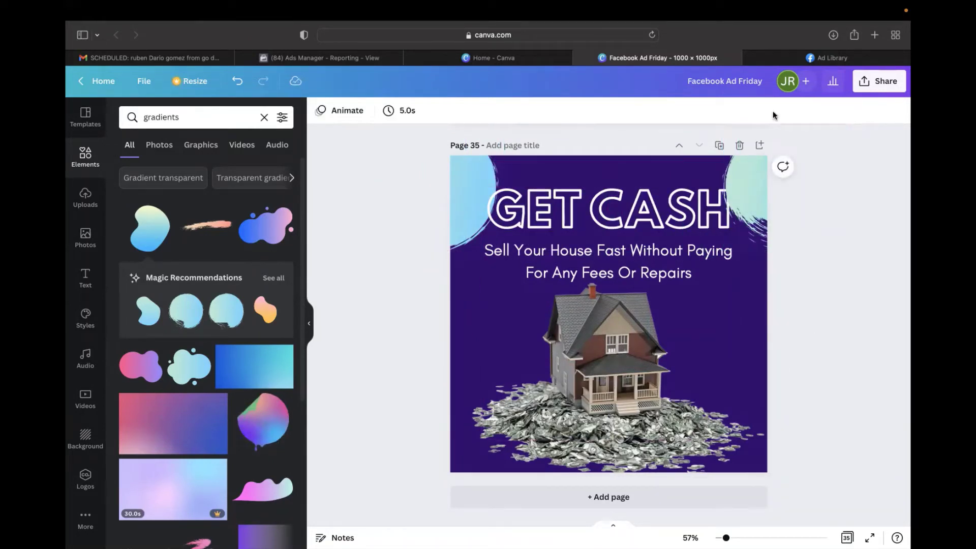
# Step: Place another copy of the brushed circle, turned upside down, partly off the page's lower-left corner
pyautogui.moveTo(473, 203); pyautogui.dragTo(508, 431)
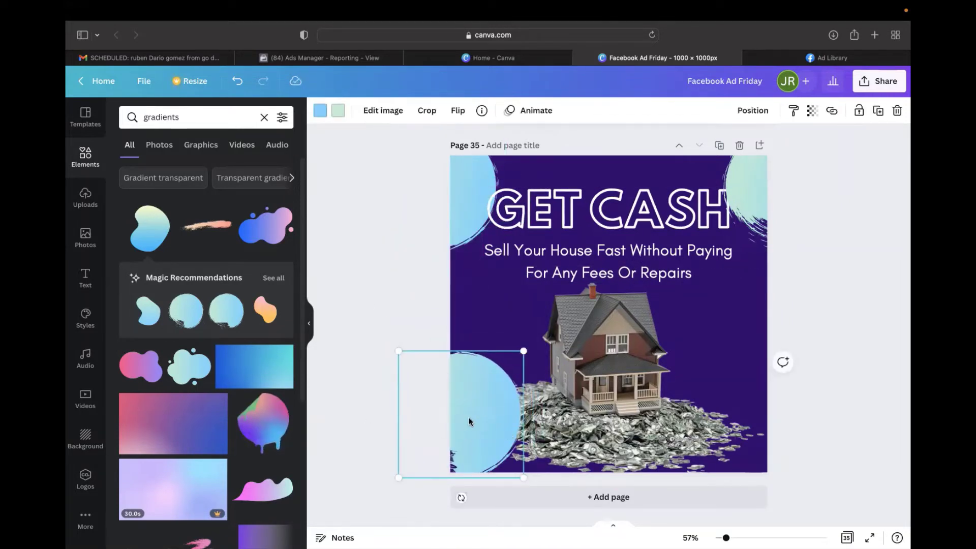
pyautogui.moveTo(461, 498); pyautogui.dragTo(460, 331)
pyautogui.moveTo(477, 440); pyautogui.dragTo(463, 475)
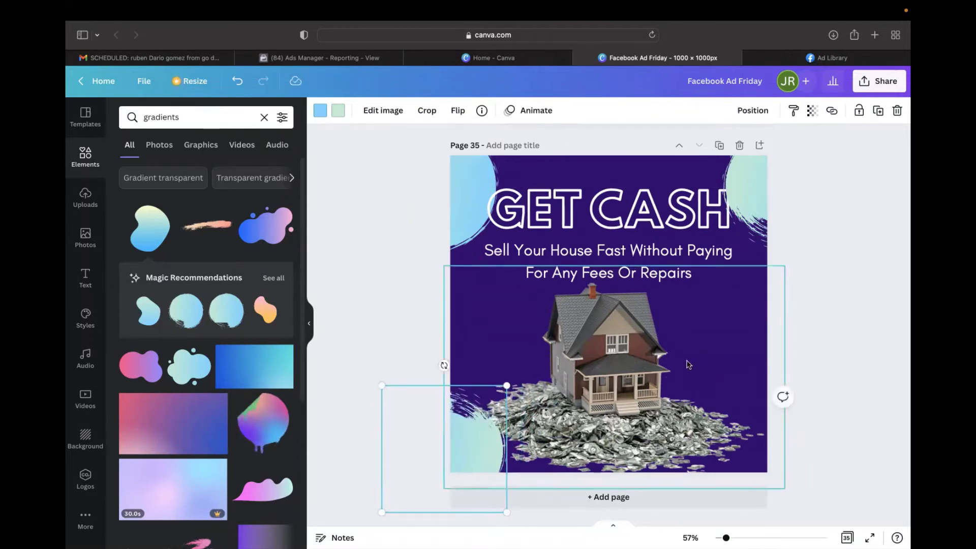
# Step: Try a copy of the brushed mint-to-blue circle partly off the page's lower-right corner and remove it
pyautogui.click(464, 185)
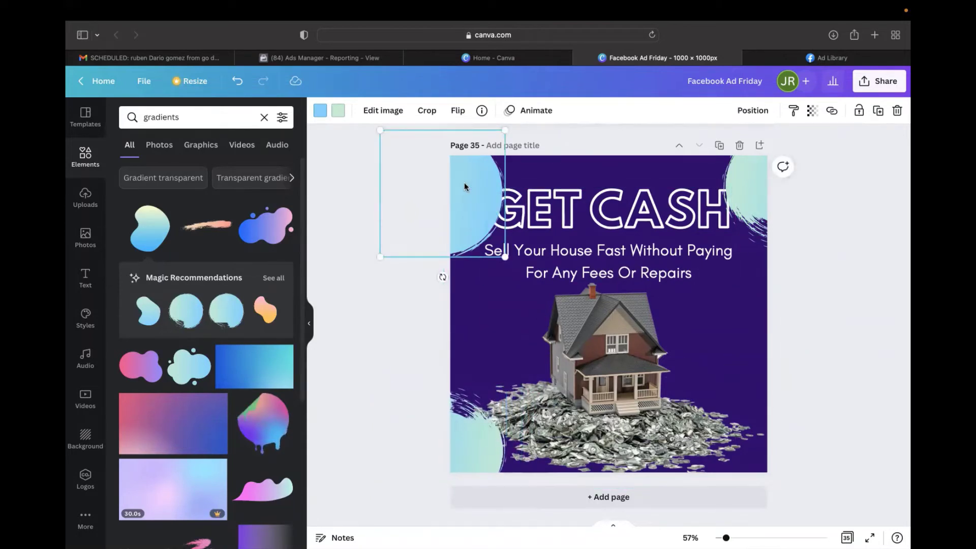
pyautogui.moveTo(464, 185); pyautogui.dragTo(573, 252)
pyautogui.press('super+z')
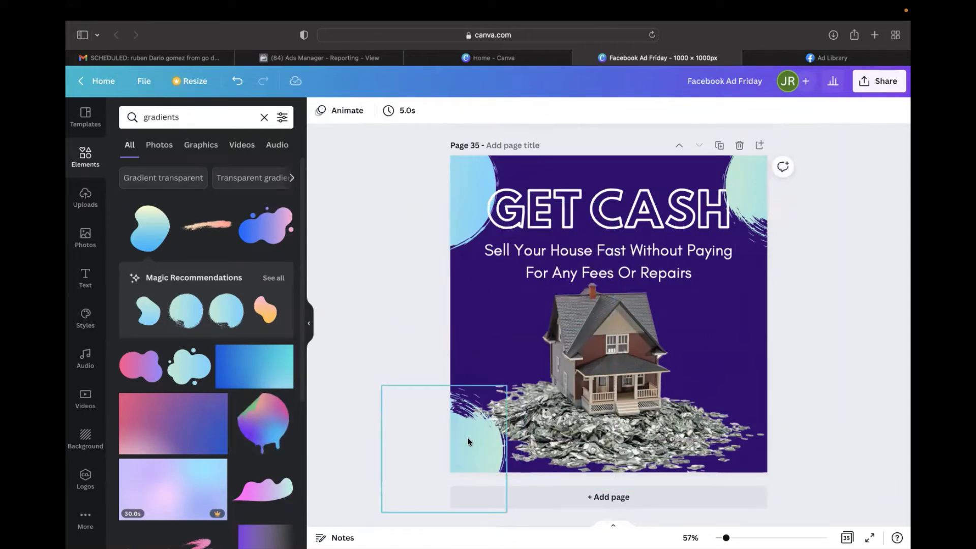
pyautogui.click(468, 441)
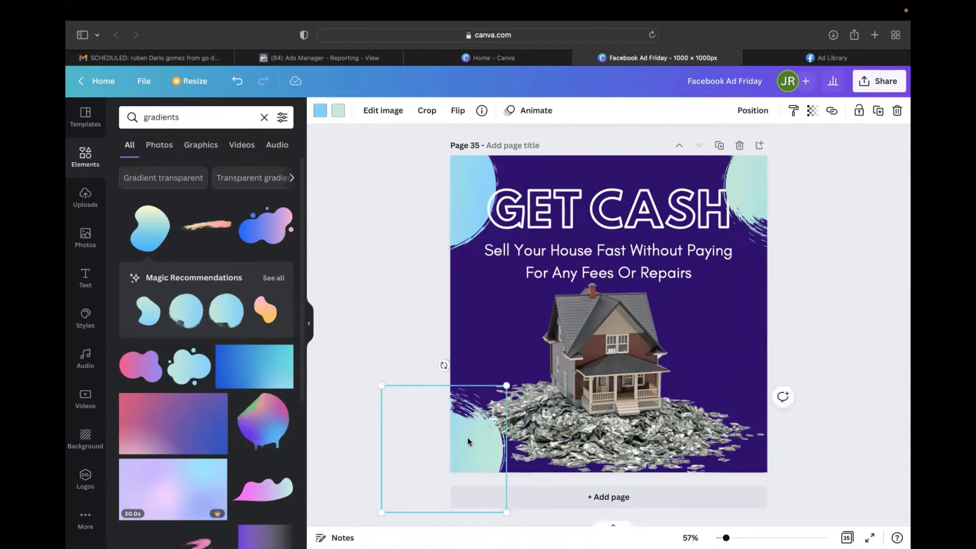
pyautogui.moveTo(468, 438); pyautogui.dragTo(766, 435)
pyautogui.click(839, 364)
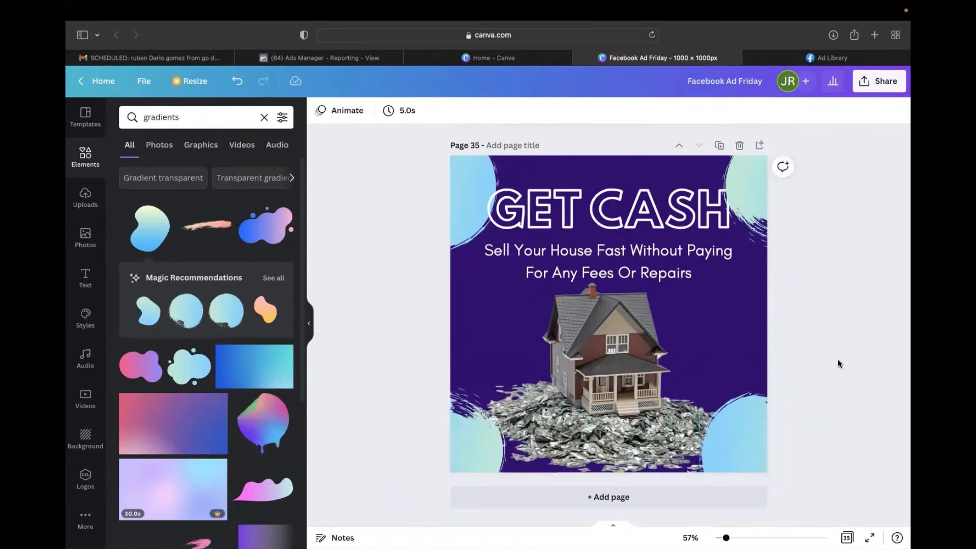
pyautogui.click(752, 428)
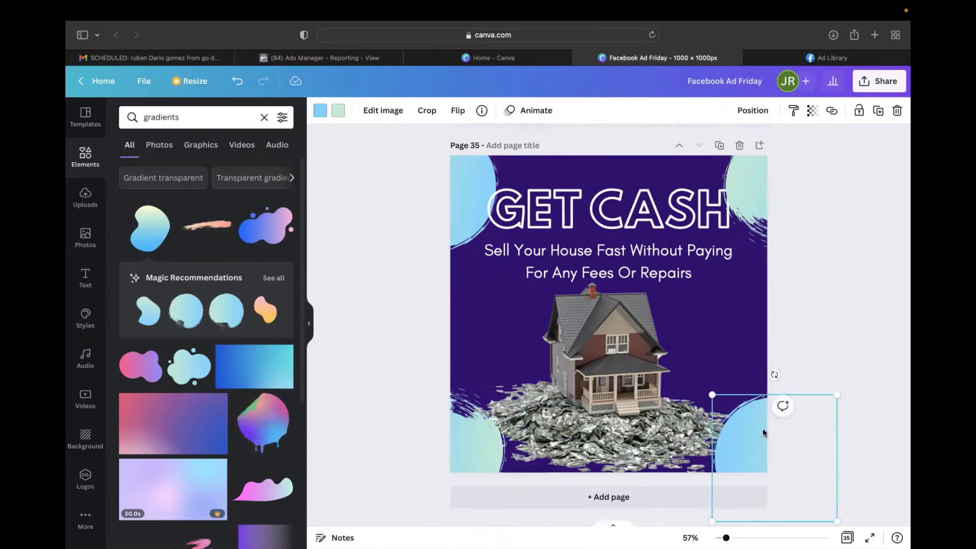
pyautogui.press('Escape')
# Step: Try the Hussar Bold font on the GET CASH headline of page 34 and undo it
pyautogui.scroll(8, 722, 336)
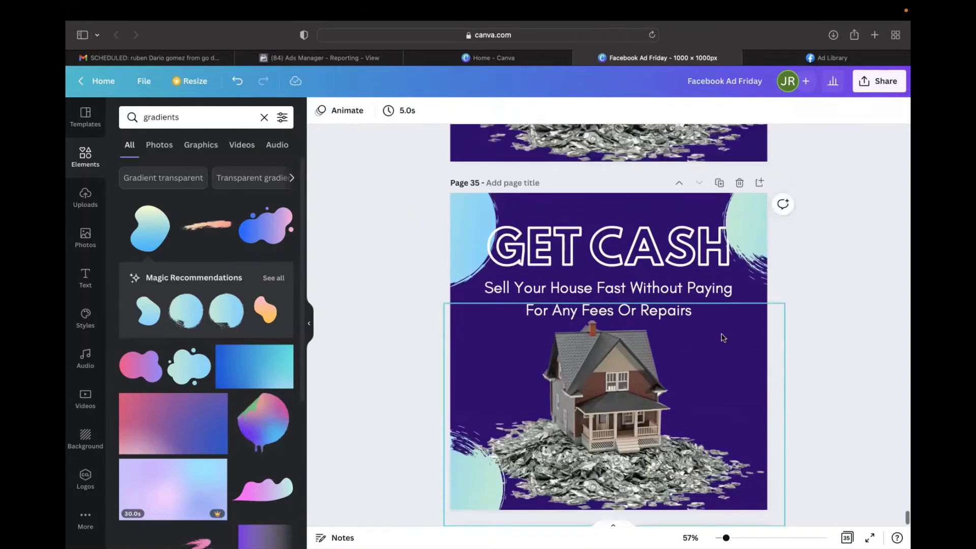
pyautogui.scroll(-1, 722, 336)
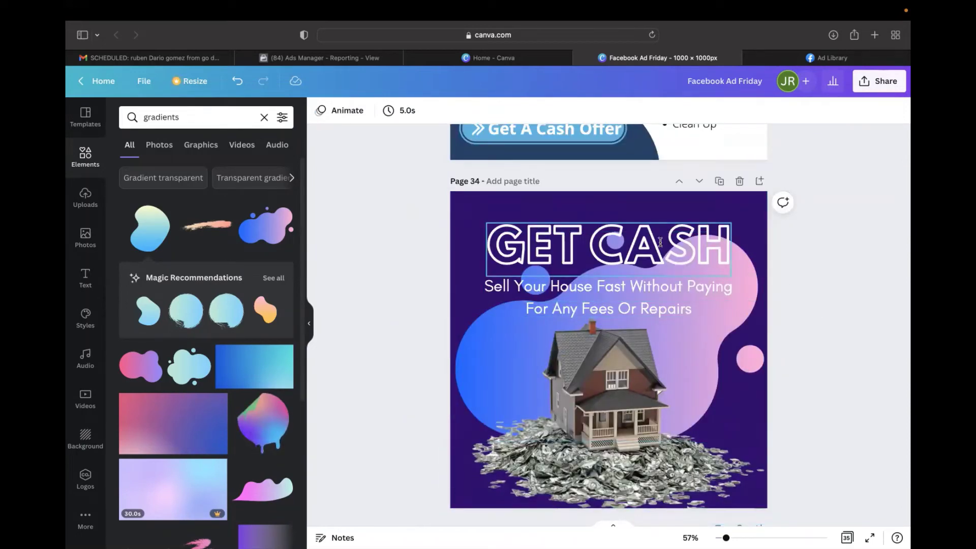
pyautogui.click(656, 242)
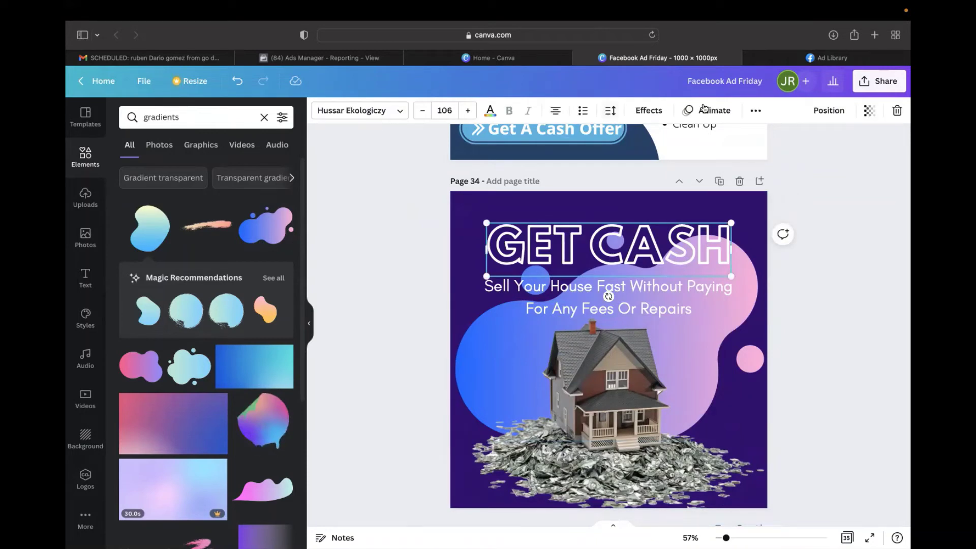
pyautogui.click(655, 115)
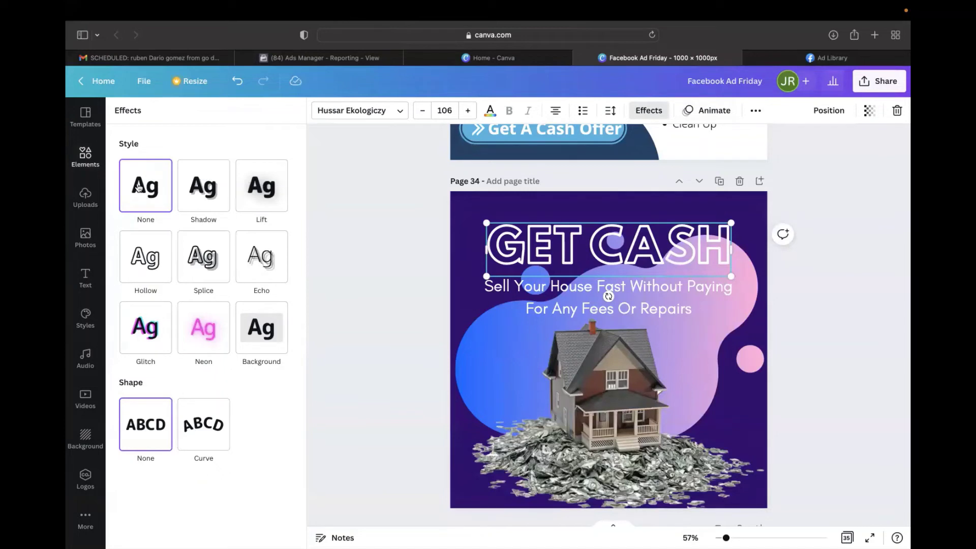
pyautogui.click(377, 112)
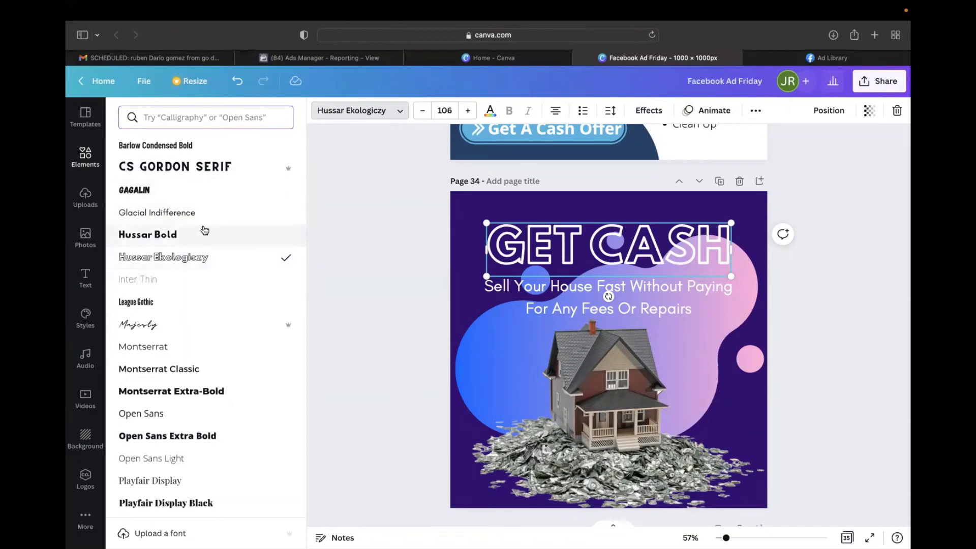
pyautogui.click(167, 237)
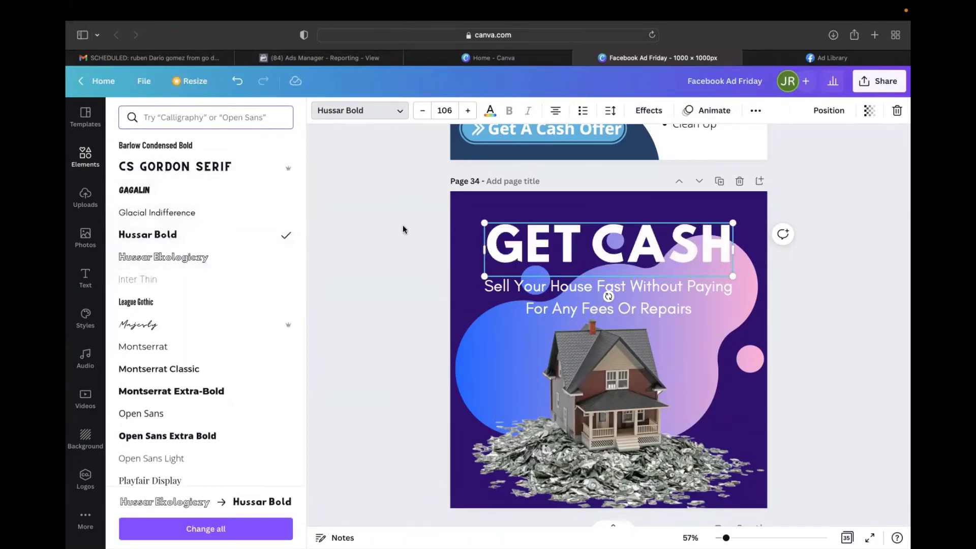
pyautogui.click(813, 285)
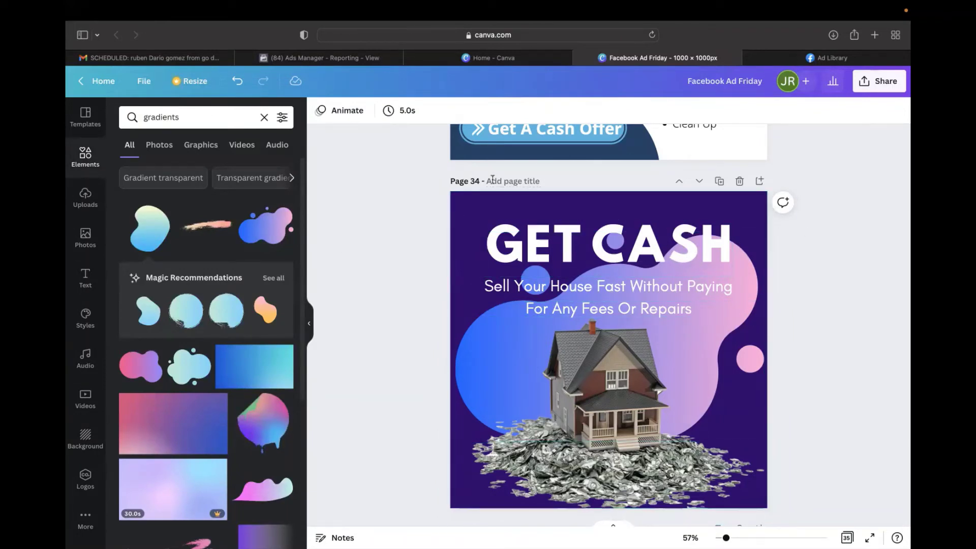
pyautogui.press('super+z')
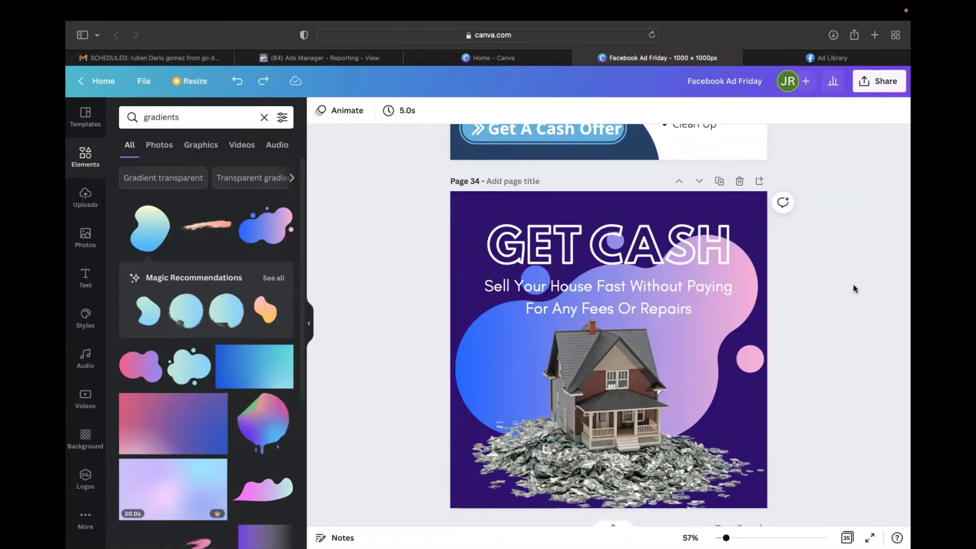
# Step: Underline the GET CASH headline on page 34
pyautogui.doubleClick(562, 247)
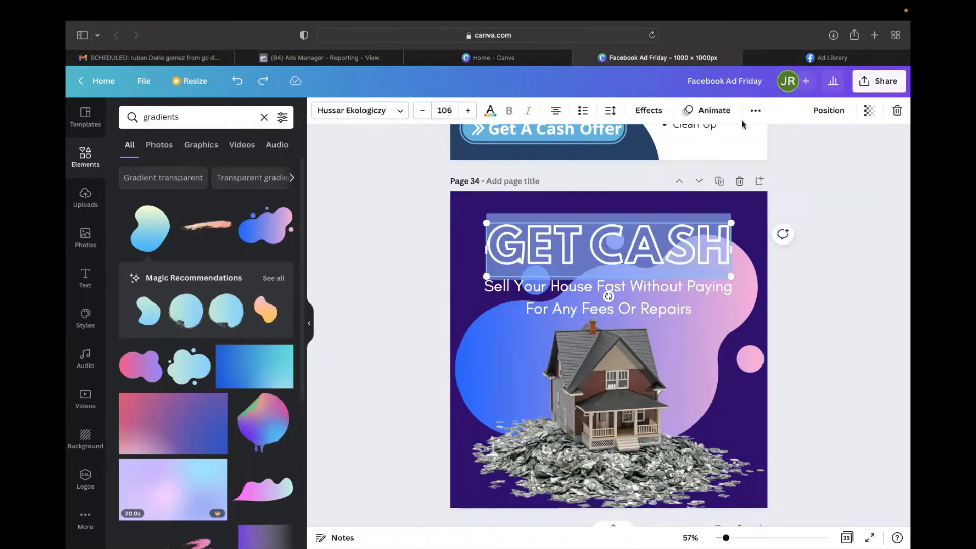
pyautogui.click(757, 111)
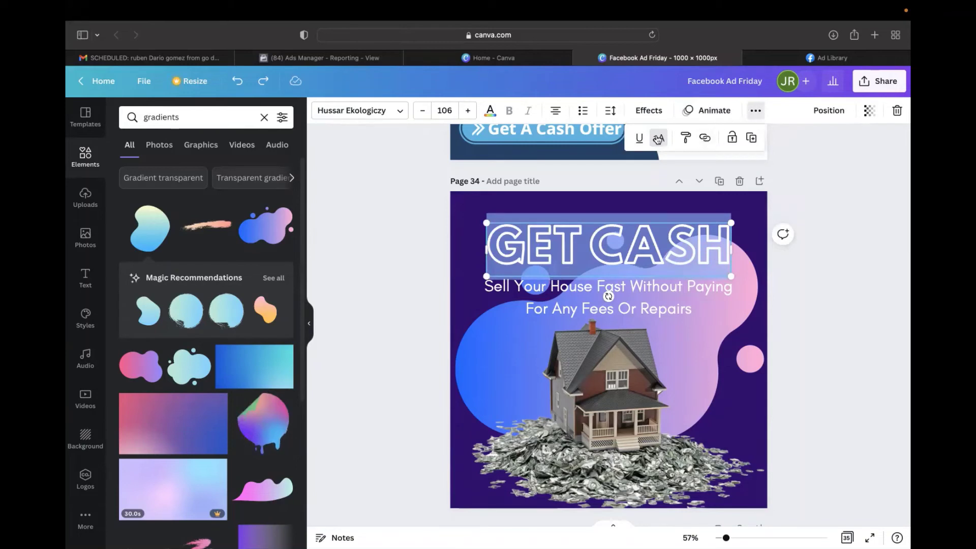
pyautogui.click(640, 143)
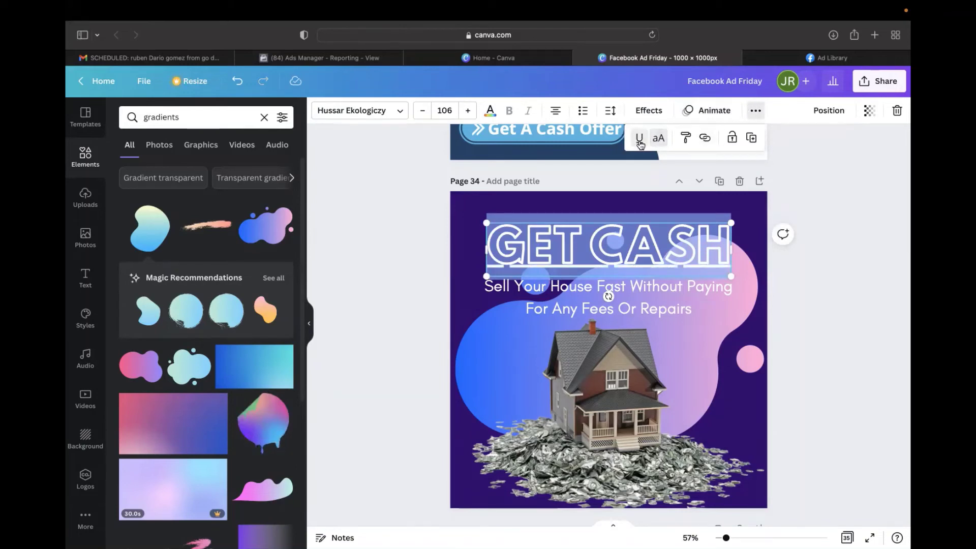
pyautogui.click(837, 265)
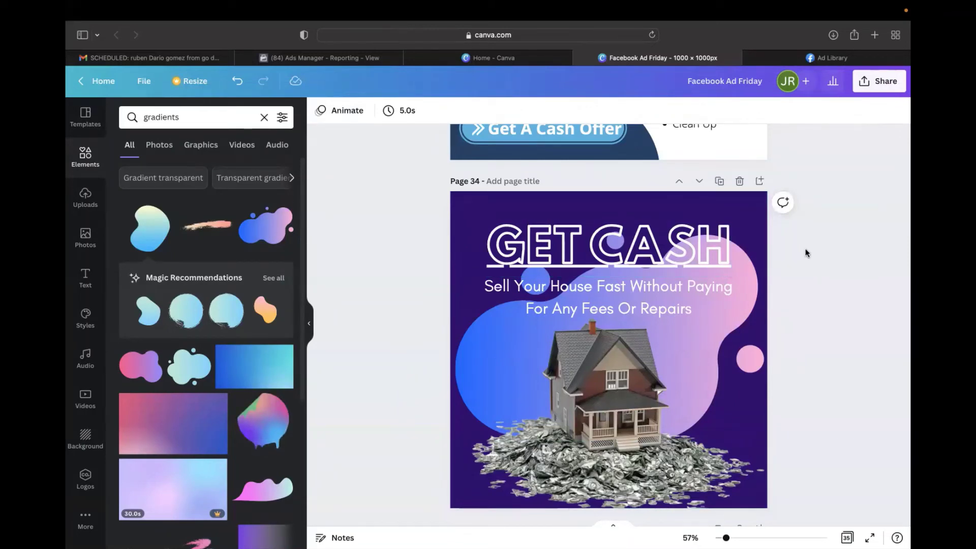
# Step: Rotate page 34's blue-to-pink blob upside down and shift it down so it starts just below the top of the headline
pyautogui.click(750, 292)
pyautogui.moveTo(751, 291)
pyautogui.mouseDown()
pyautogui.moveTo(742, 312)
pyautogui.moveTo(743, 279)
pyautogui.moveTo(749, 282)
pyautogui.mouseUp()
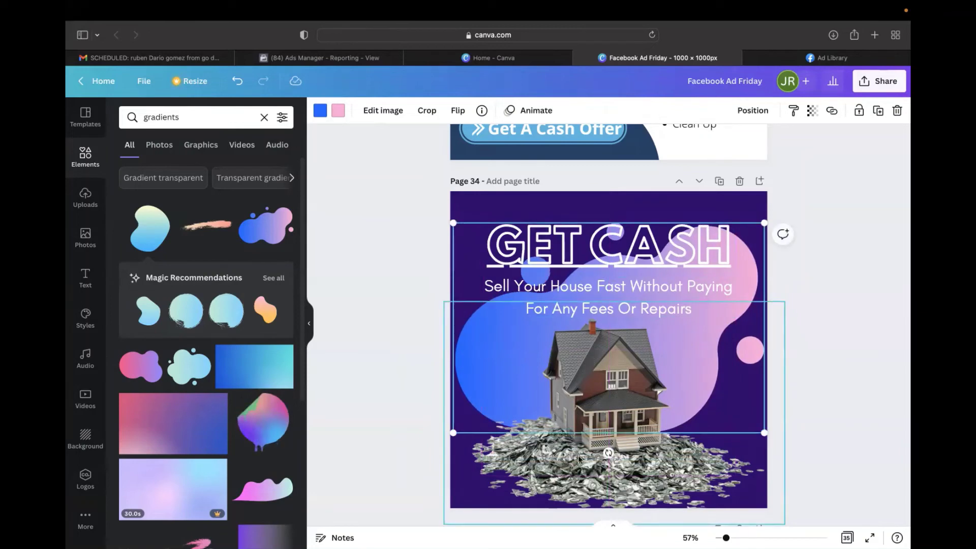
pyautogui.moveTo(601, 451); pyautogui.dragTo(611, 213)
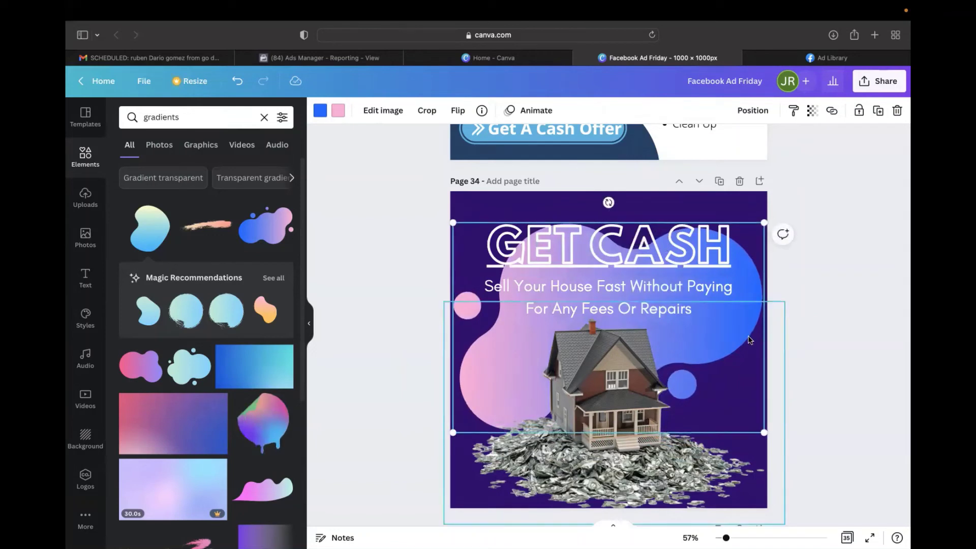
pyautogui.moveTo(756, 259); pyautogui.dragTo(762, 289)
pyautogui.click(851, 326)
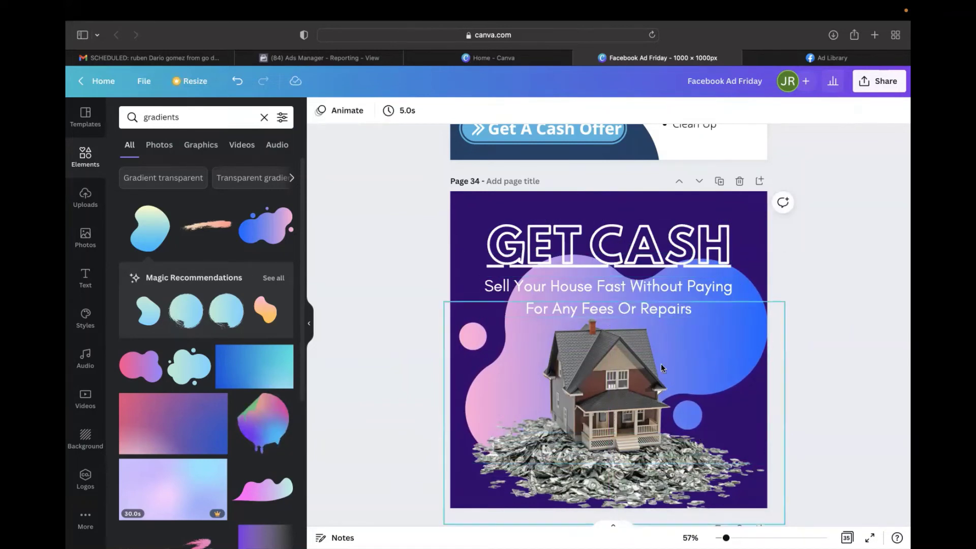
# Step: Remove the underline from the GET CASH headline on page 34
pyautogui.doubleClick(582, 245)
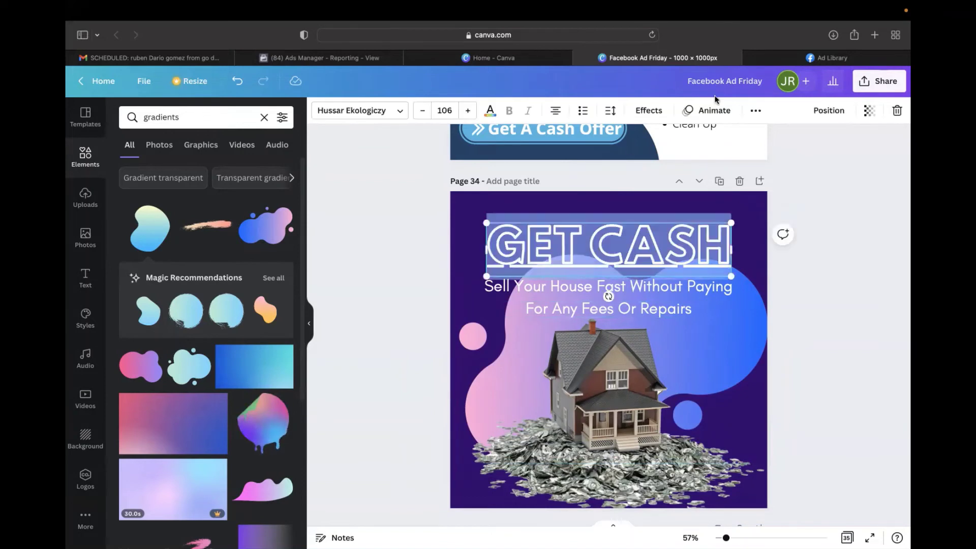
pyautogui.click(757, 112)
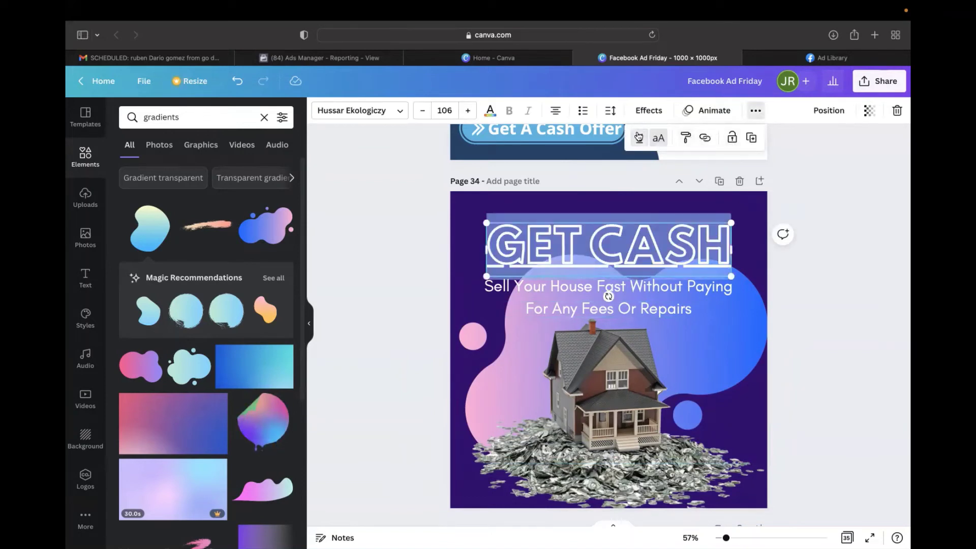
pyautogui.click(847, 300)
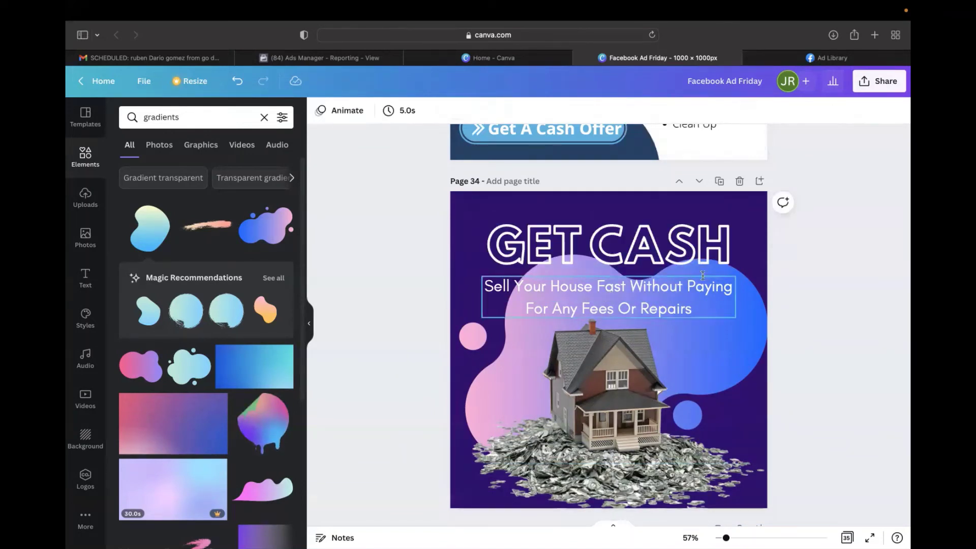
# Step: Set the font of the GET CASH headline on page 34 to Hussar Bold
pyautogui.doubleClick(586, 240)
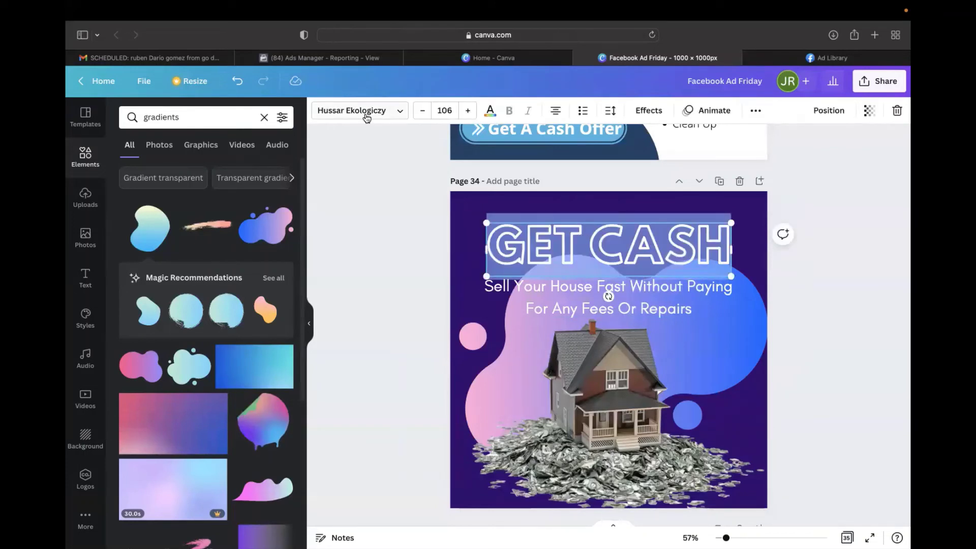
pyautogui.click(364, 112)
pyautogui.click(133, 235)
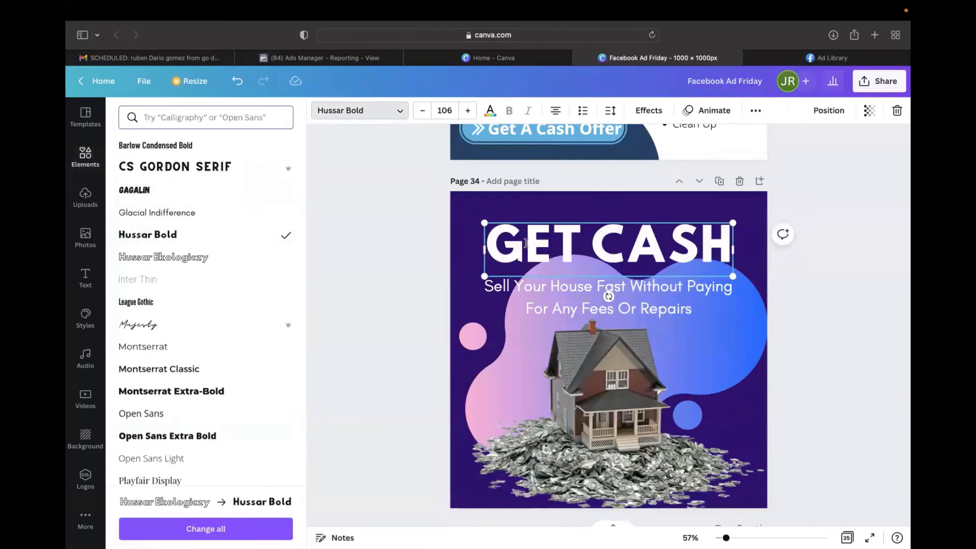
pyautogui.click(817, 310)
pyautogui.click(816, 310)
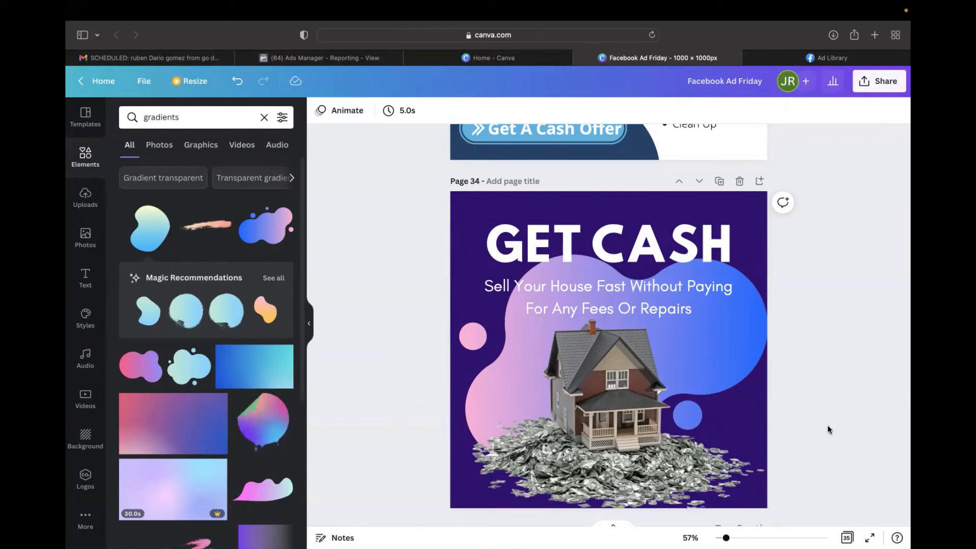
# Step: On page 35, place a copy of the lower-left brushed circle partly off the page's lower-right corner
pyautogui.scroll(-2, 779, 326)
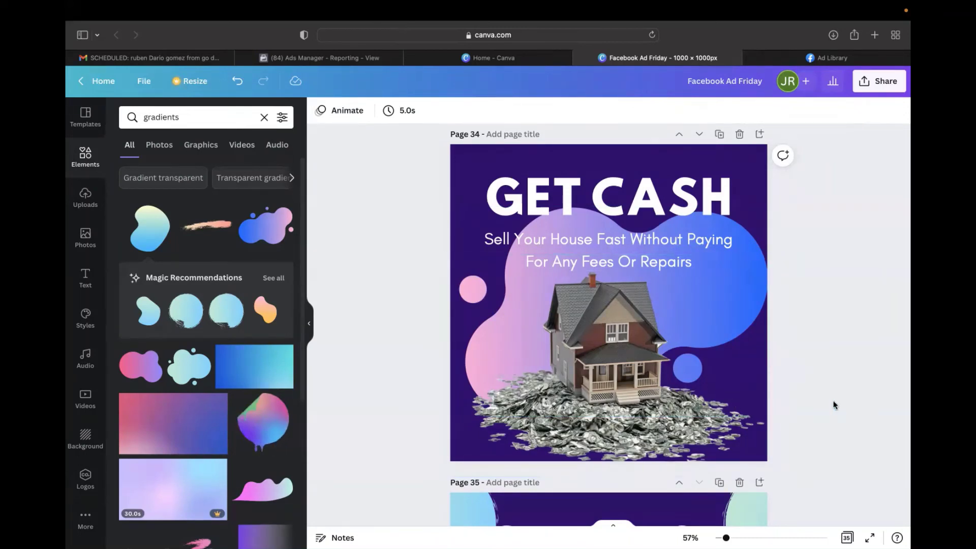
pyautogui.scroll(-2, 833, 402)
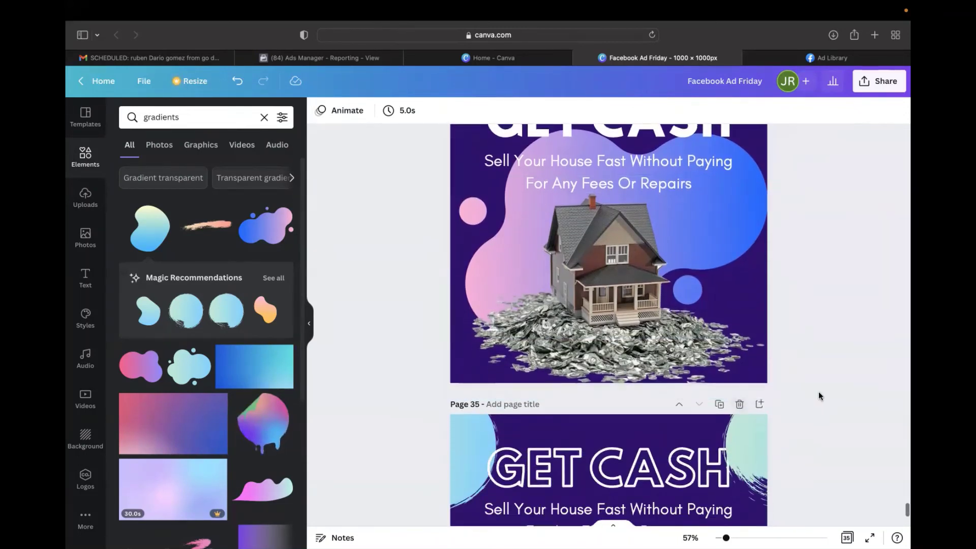
pyautogui.scroll(-4, 819, 394)
pyautogui.scroll(-2, 819, 306)
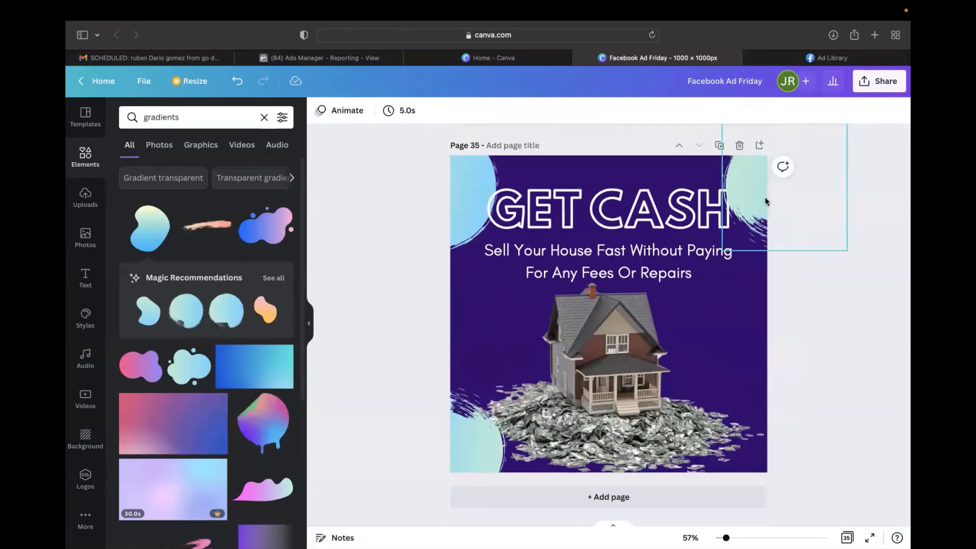
pyautogui.click(479, 432)
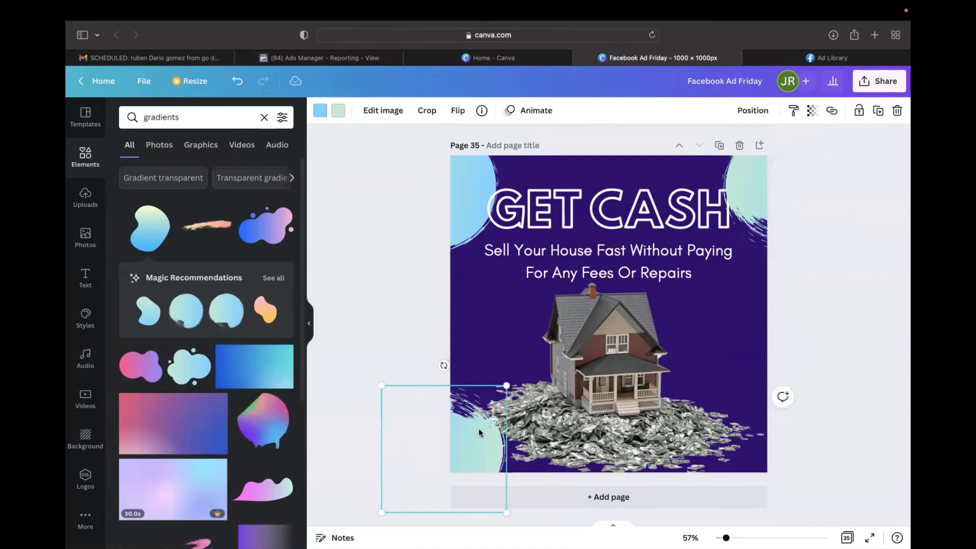
pyautogui.moveTo(479, 432); pyautogui.dragTo(785, 427)
pyautogui.click(856, 410)
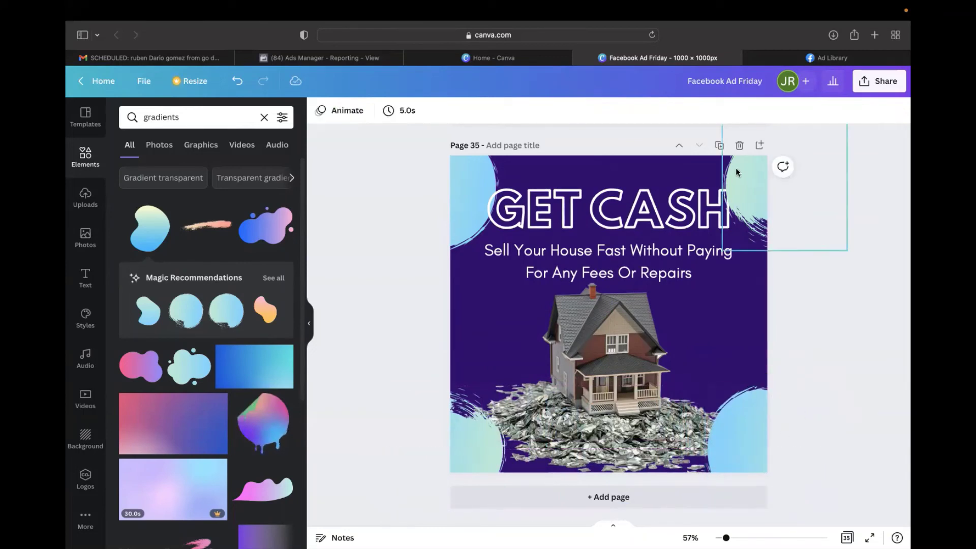
# Step: Send the upper-right and the lower-right brushed circles on page 35 backward one level each
pyautogui.click(757, 163)
pyautogui.rightClick(757, 163)
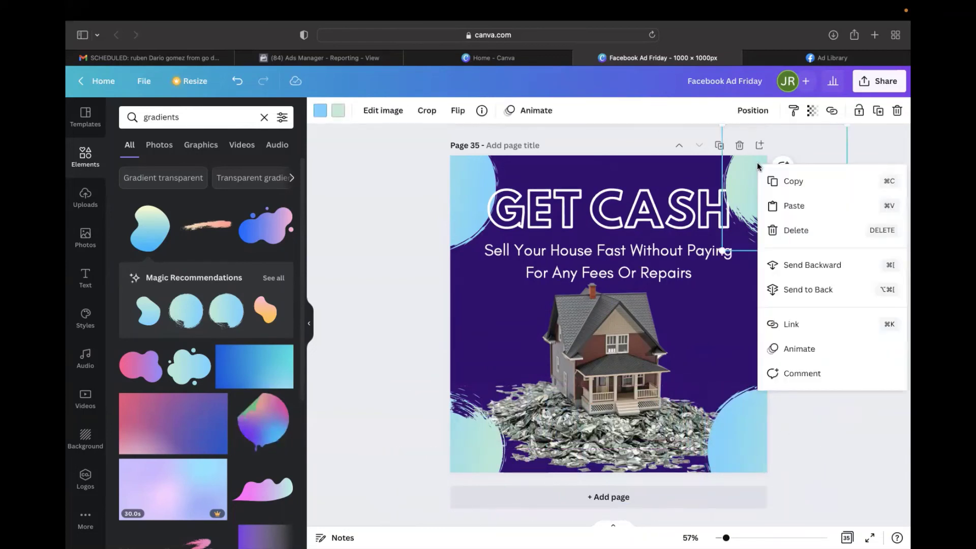
pyautogui.click(826, 266)
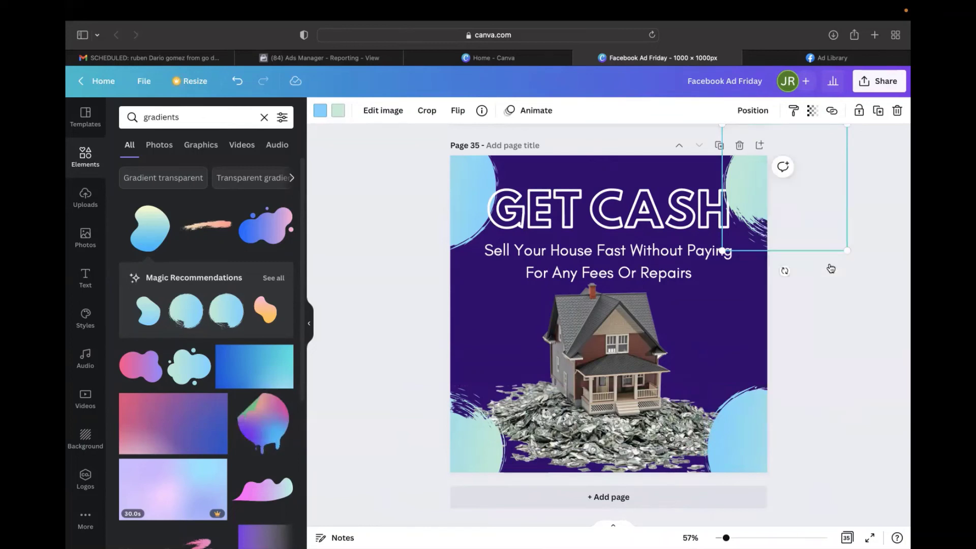
pyautogui.click(753, 414)
pyautogui.rightClick(752, 415)
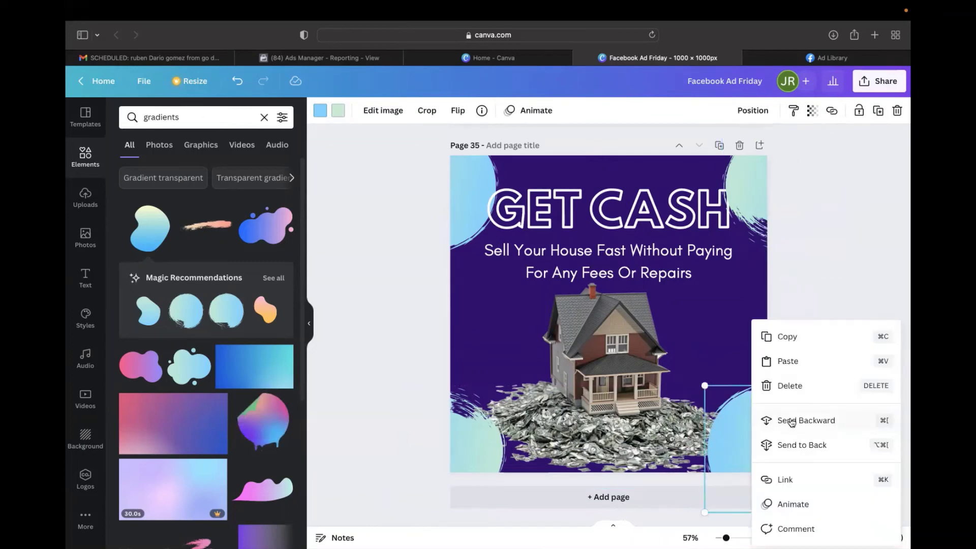
pyautogui.click(796, 424)
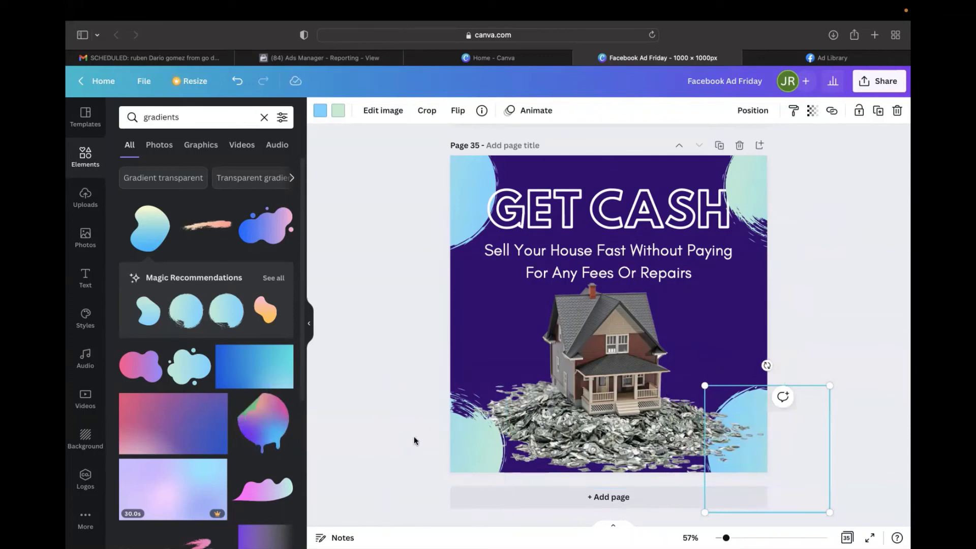
# Step: Send the lower-left and upper-right brushed circles on page 35 to the back, behind the house image and the text
pyautogui.rightClick(465, 436)
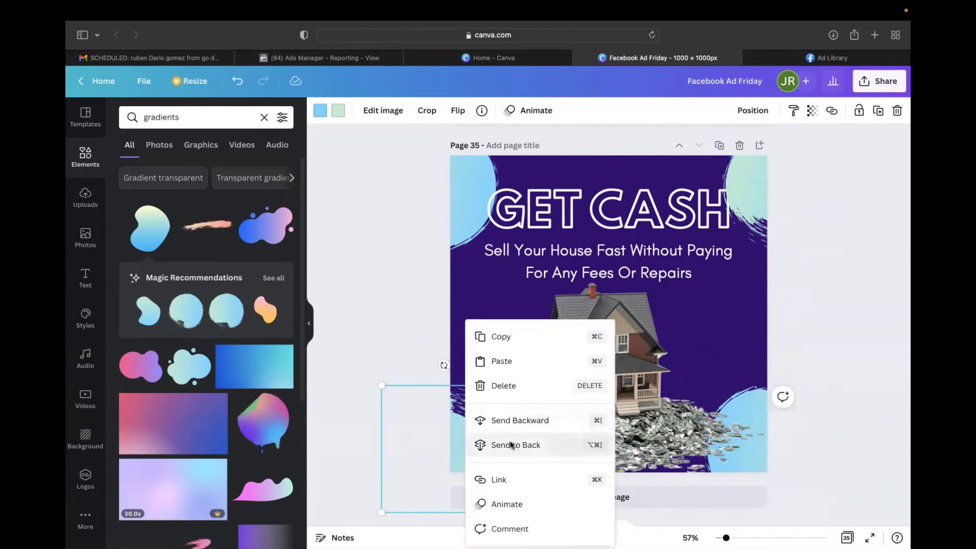
pyautogui.click(504, 442)
pyautogui.click(461, 166)
pyautogui.rightClick(461, 166)
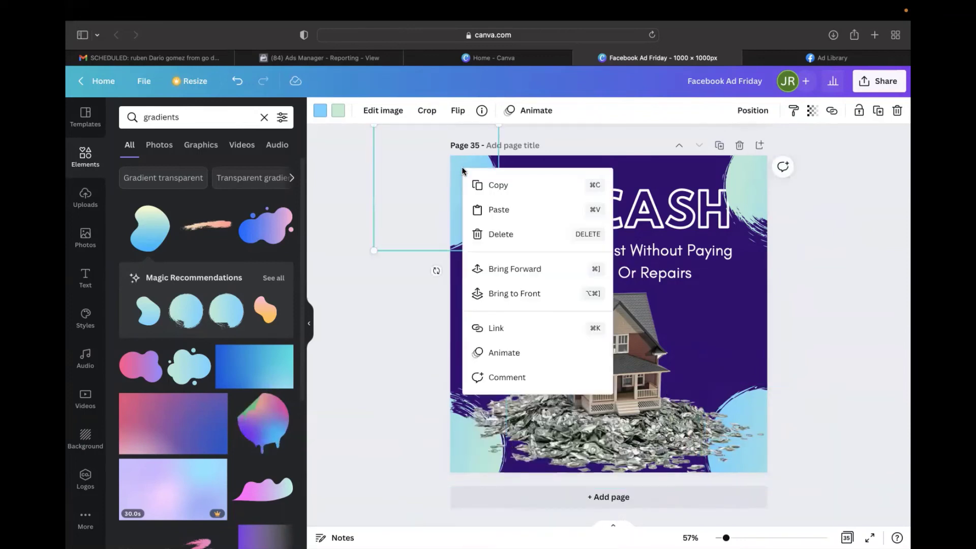
pyautogui.rightClick(763, 163)
pyautogui.click(676, 290)
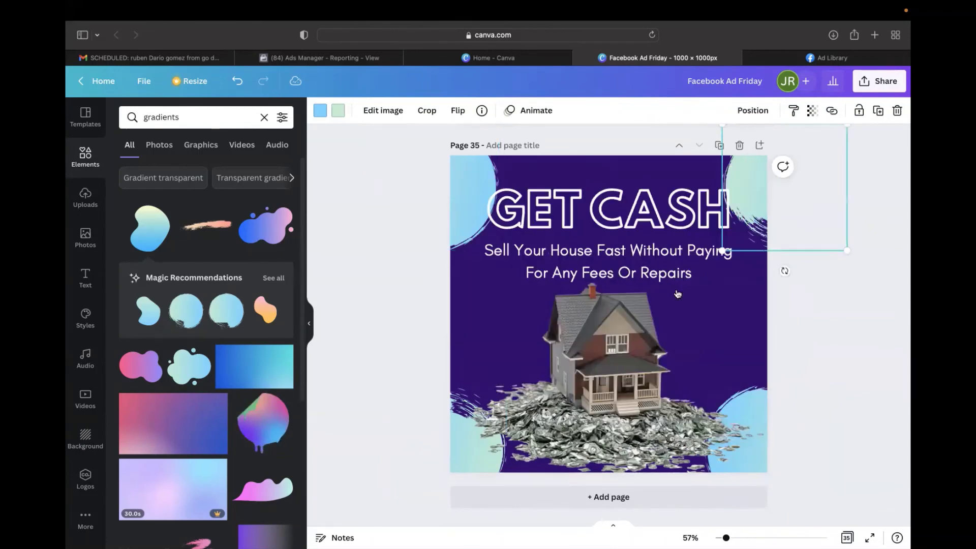
pyautogui.click(836, 315)
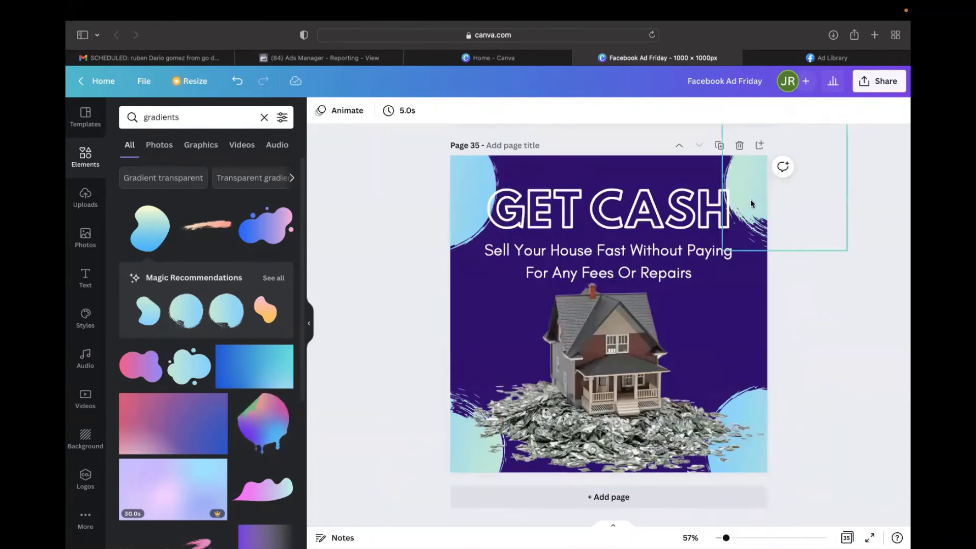
# Step: Move the upper-left brushed circle on page 35 slightly further inward so that more of it shows on the page
pyautogui.moveTo(476, 178); pyautogui.dragTo(481, 175)
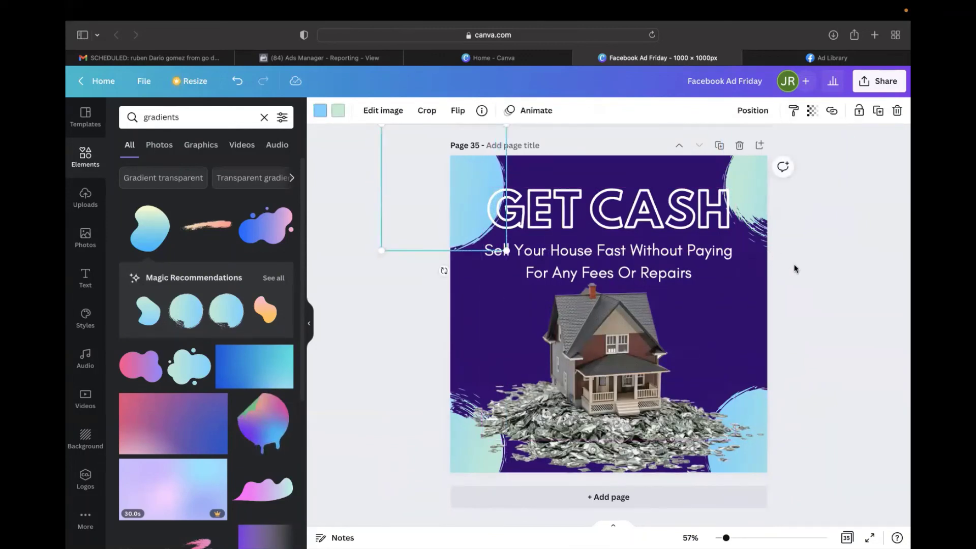
pyautogui.click(833, 308)
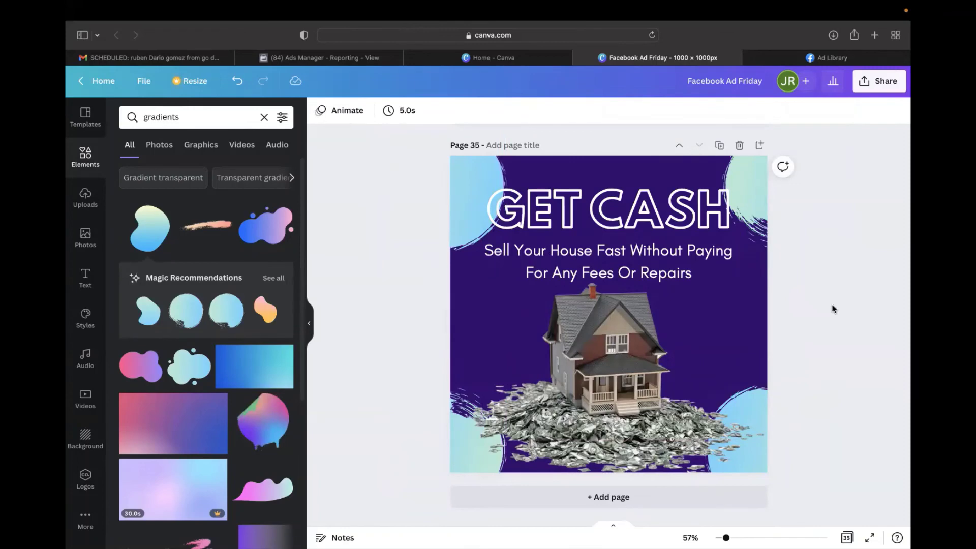
# Step: Compare the GET CASH ads on pages 34 and 35 with the competitor's cash-offer ad in the Meta Ad Library
pyautogui.scroll(7, 832, 304)
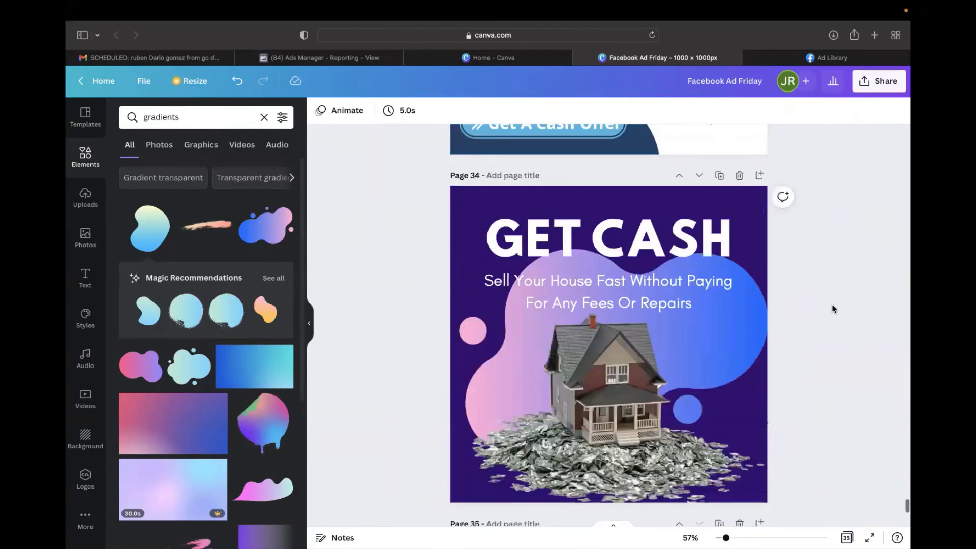
pyautogui.click(823, 58)
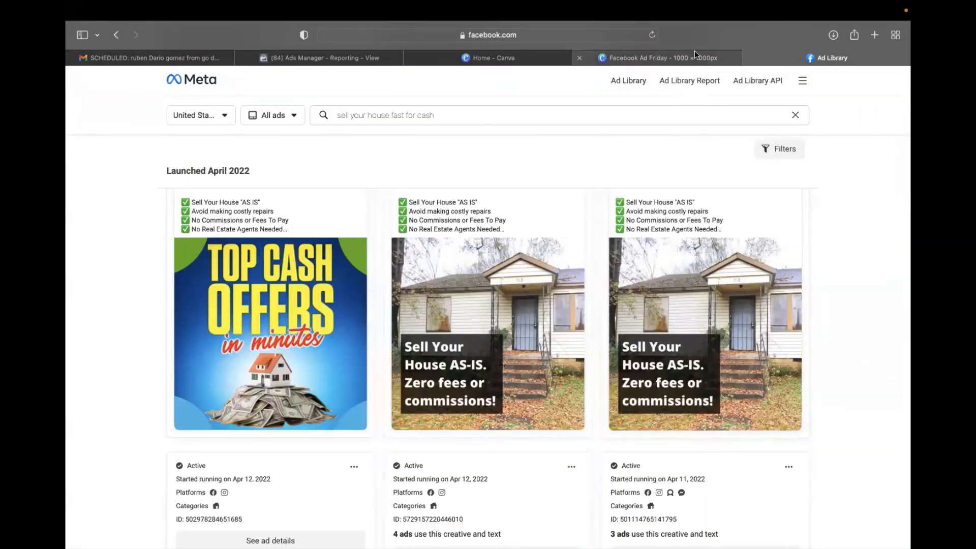
pyautogui.click(674, 58)
pyautogui.scroll(-3, 816, 340)
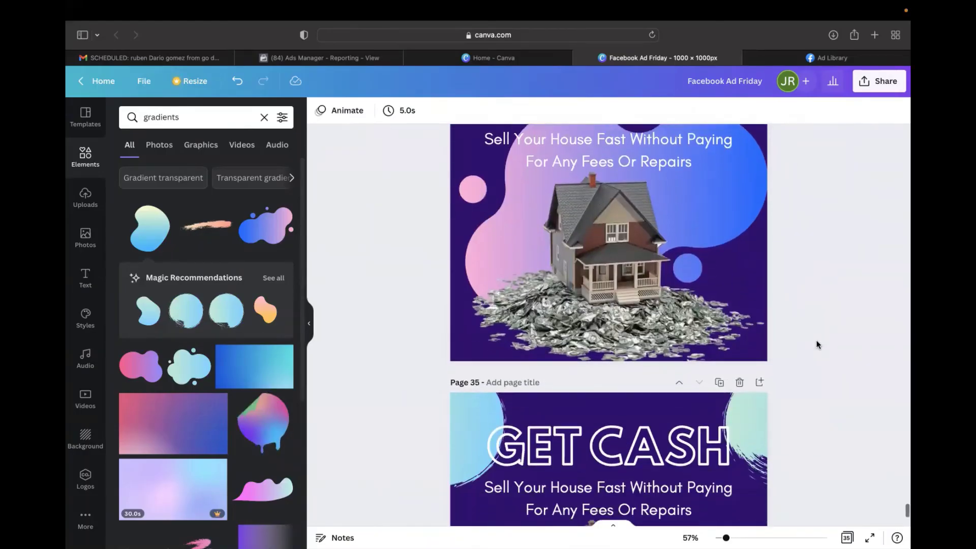
pyautogui.scroll(-5, 816, 340)
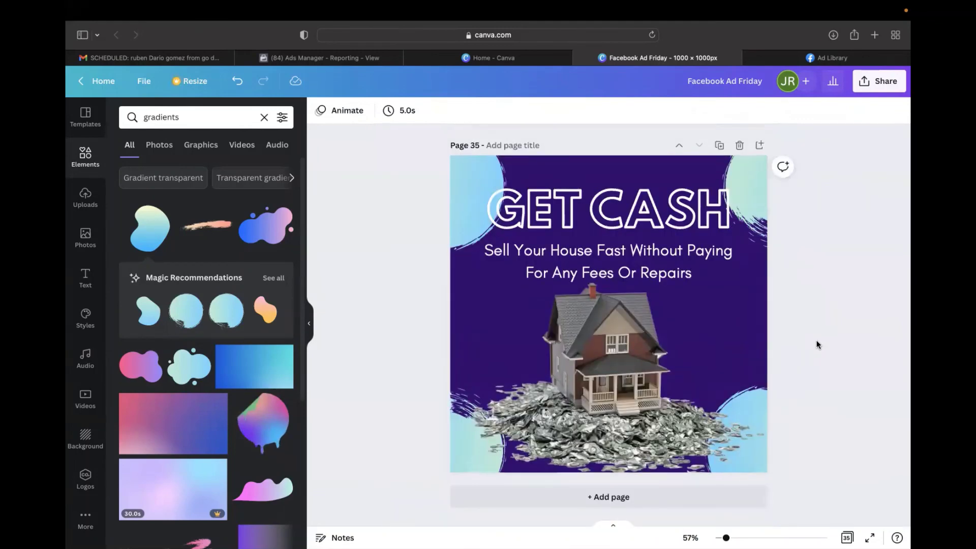
# Step: Review the earlier ad variations in the design, from the first pages through to page 35
pyautogui.scroll(15, 816, 340)
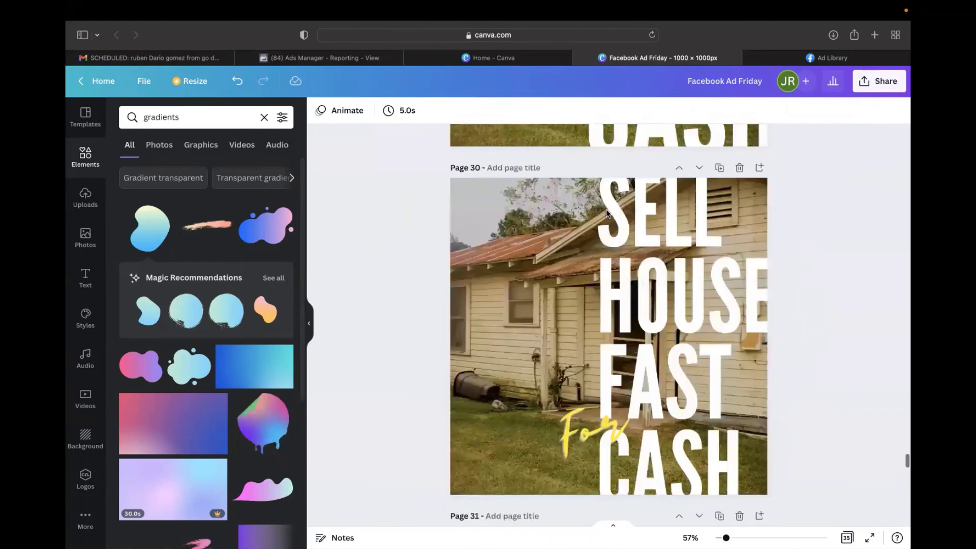
pyautogui.scroll(20, 606, 209)
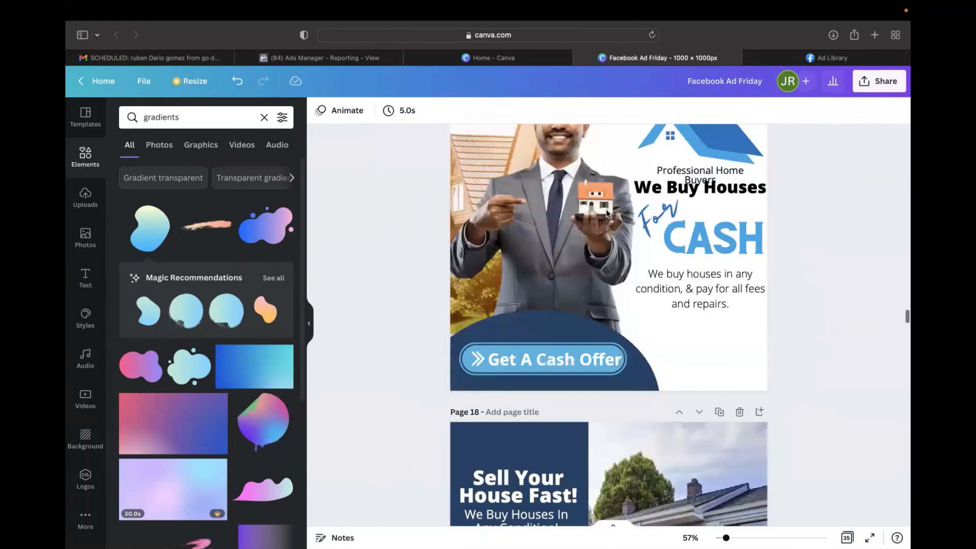
pyautogui.scroll(10, 606, 209)
pyautogui.scroll(20, 606, 209)
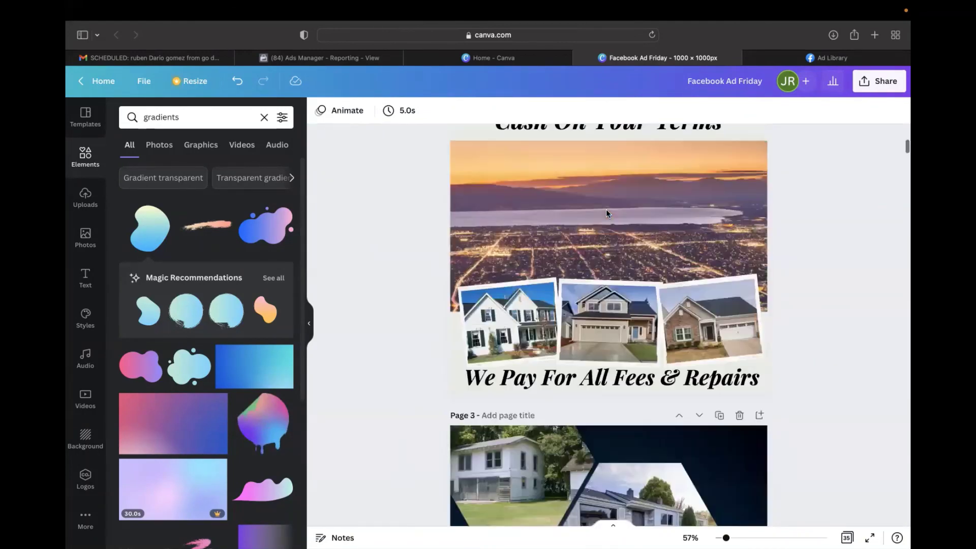
pyautogui.scroll(-20, 607, 214)
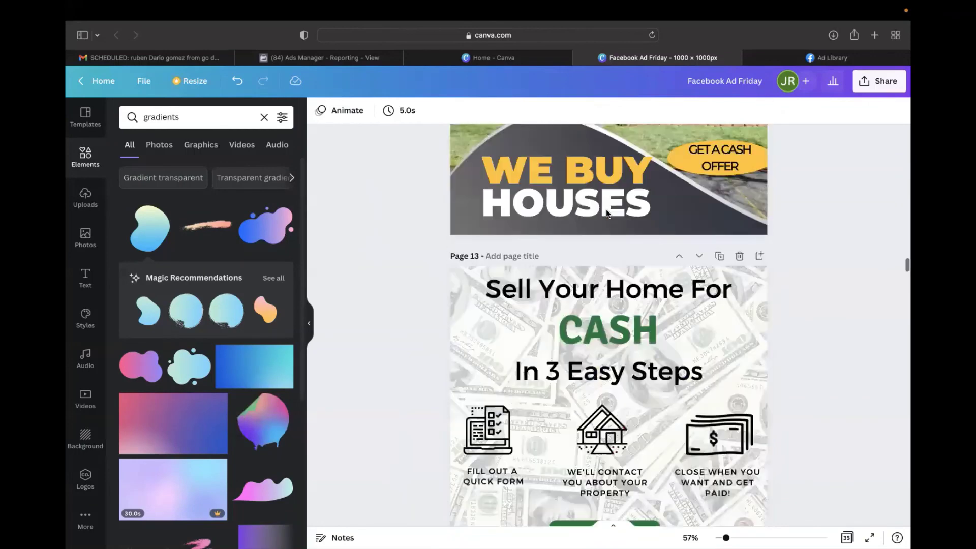
pyautogui.scroll(-20, 606, 213)
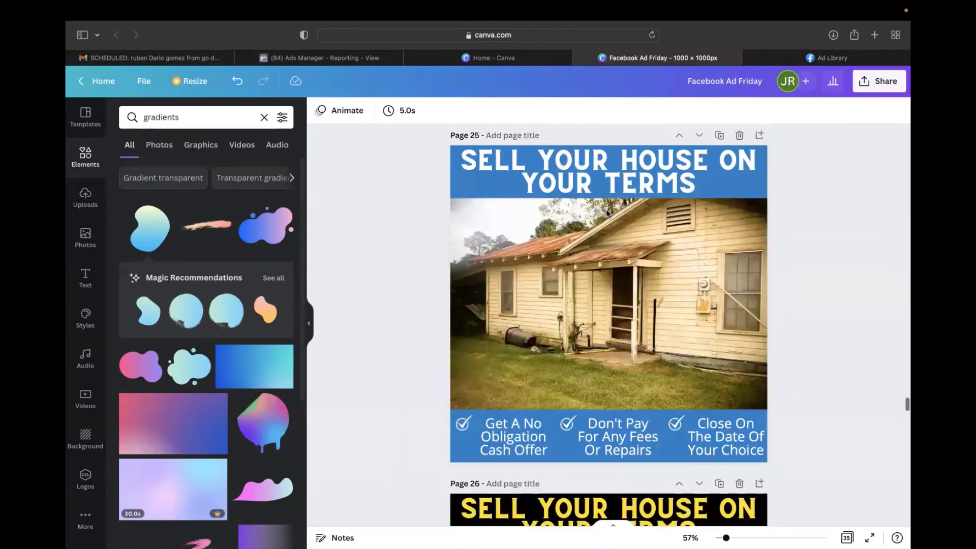
pyautogui.scroll(-20, 606, 209)
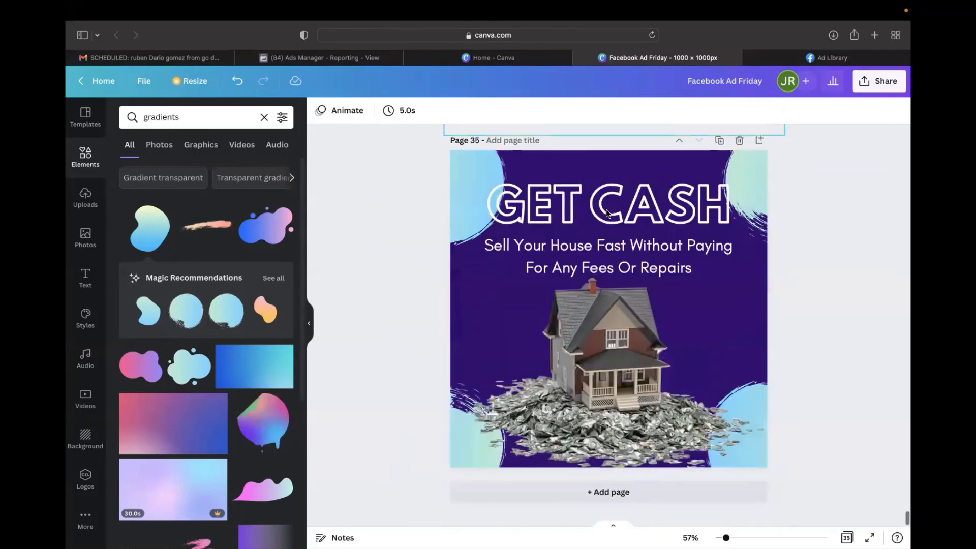